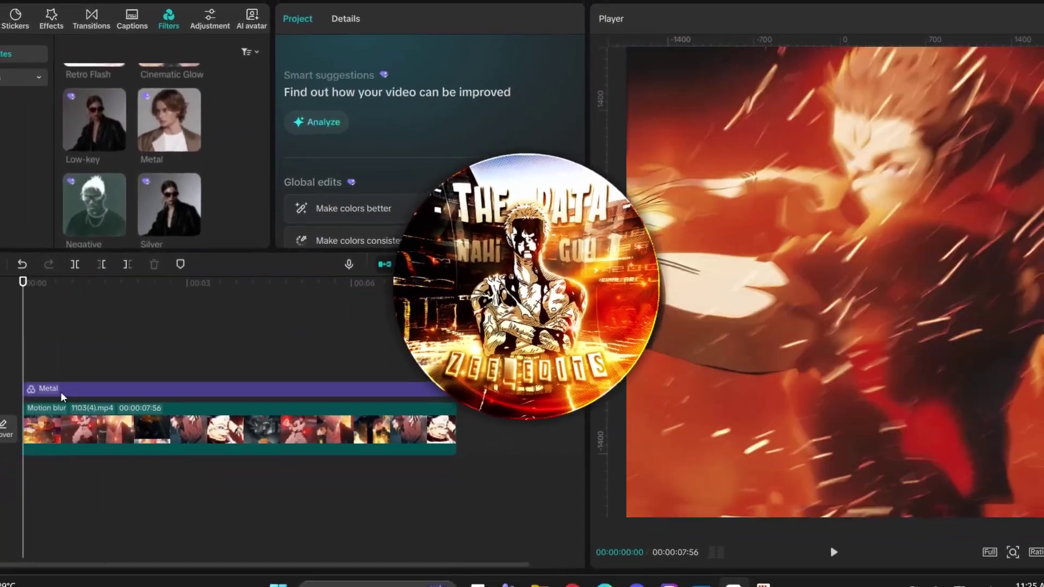
Open the video effects library and try Glow 3 on the 1103(4).mp4 clip.
click(63, 23)
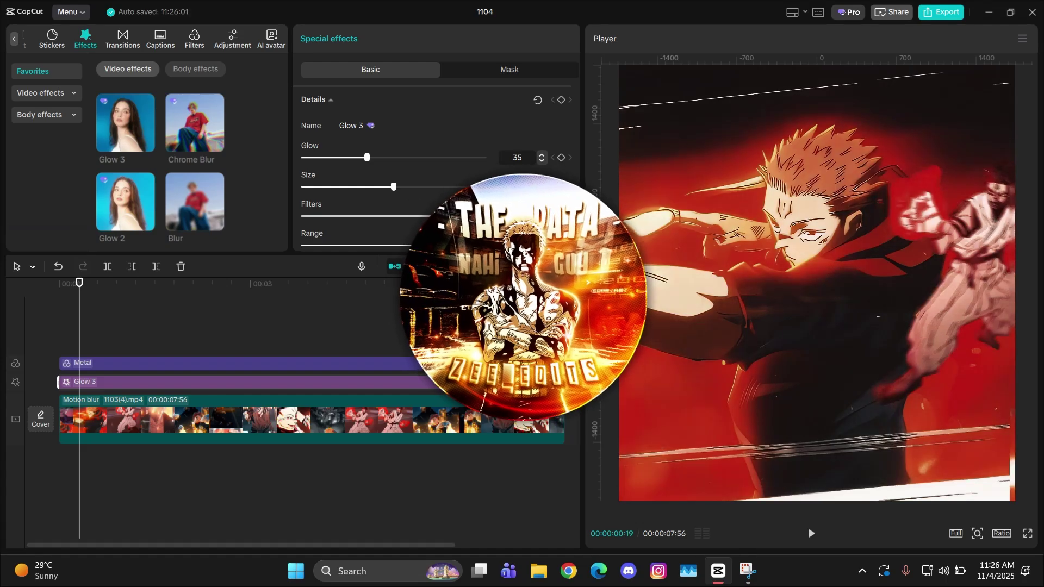
drag(391, 158, 375, 158)
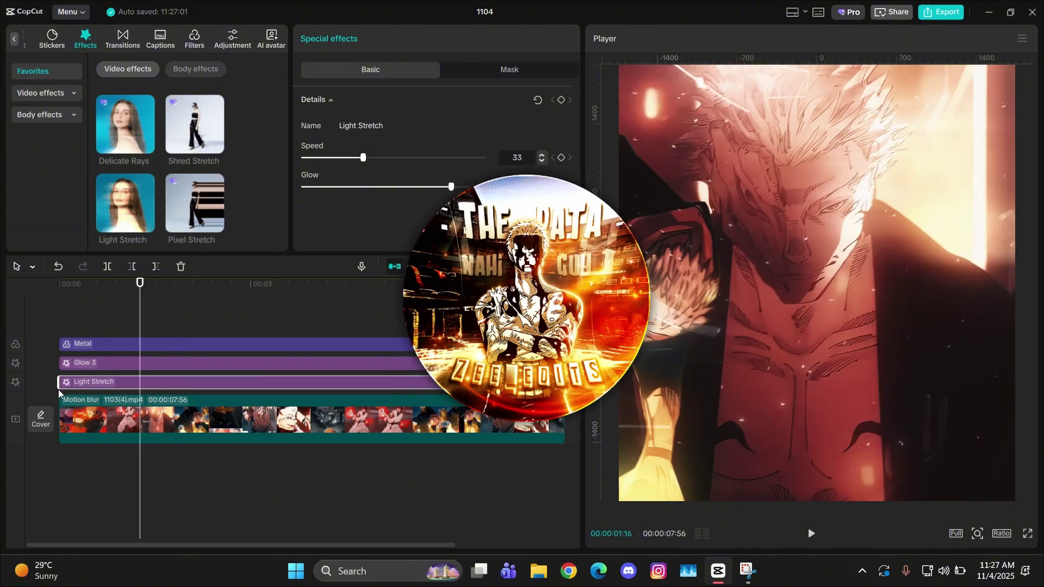
click(103, 311)
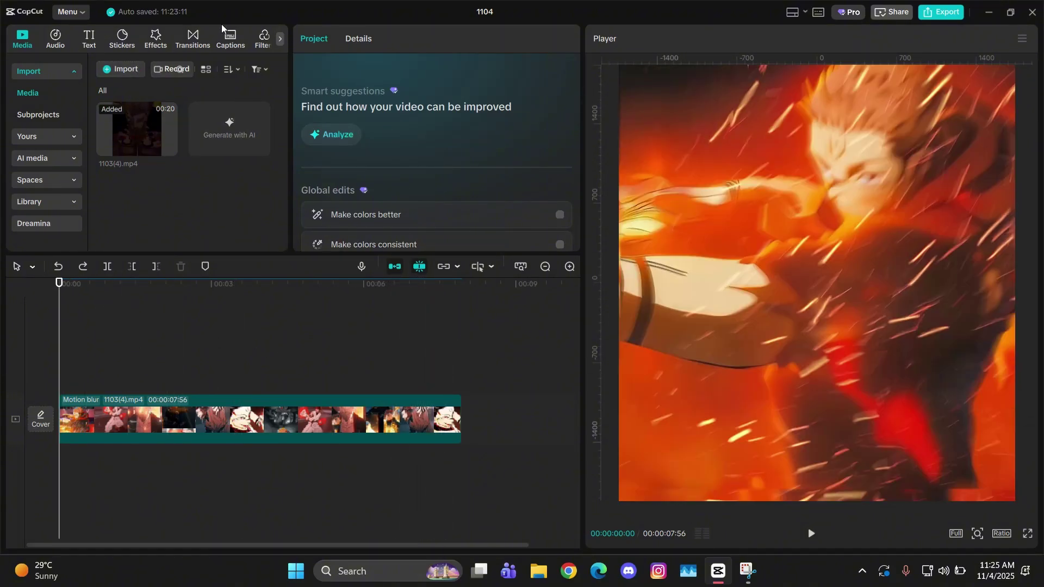
Add the favourite Metal filter above the clip and stretch it to the clip's end.
scroll(221, 32, down, 2)
click(199, 37)
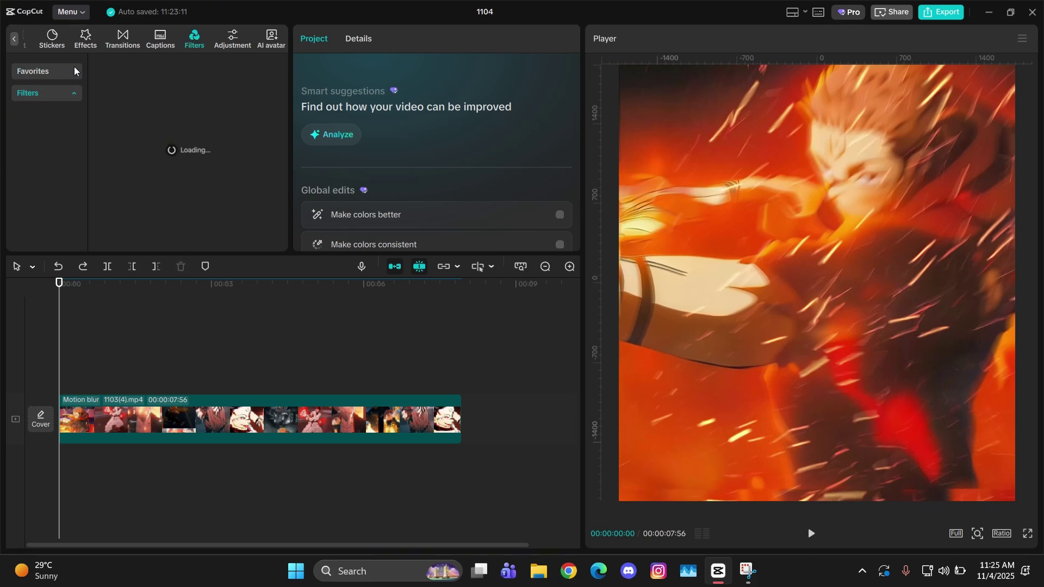
click(75, 71)
scroll(205, 155, down, 1)
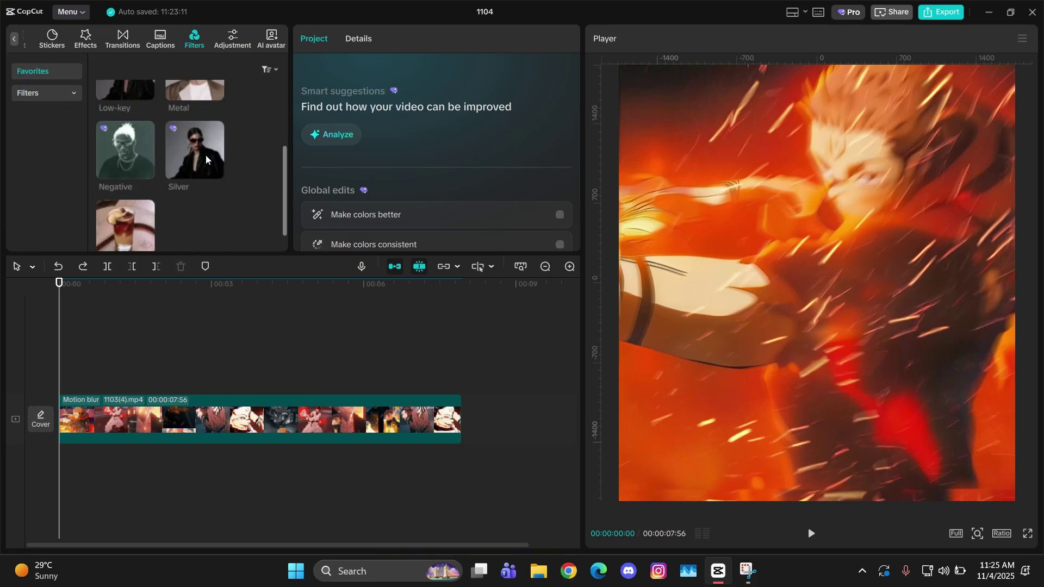
drag(189, 141, 36, 327)
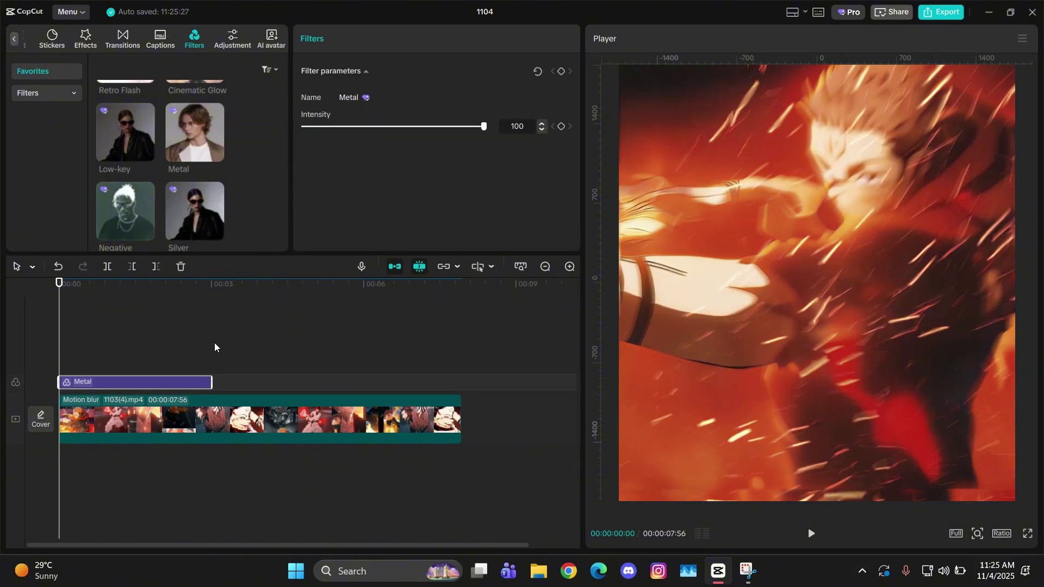
drag(211, 382, 456, 391)
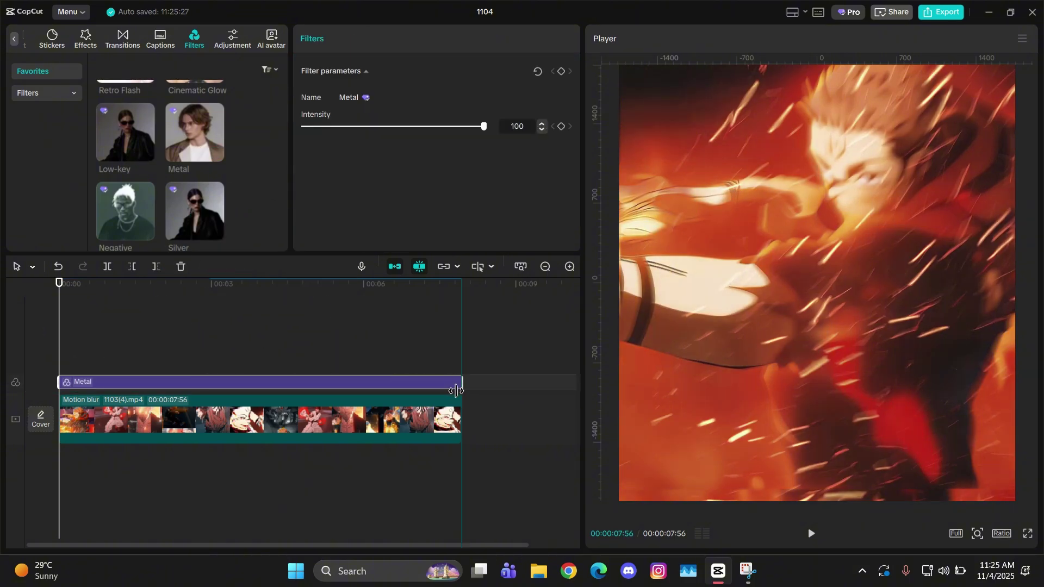
drag(100, 302, 142, 295)
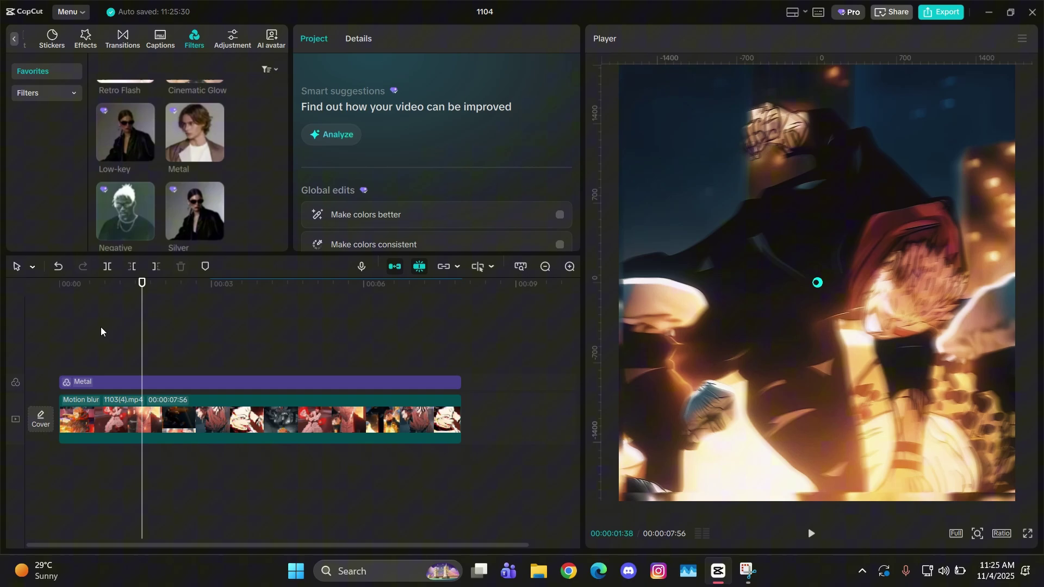
Return to the clip start, delete the Metal filter, then undo the deletion.
drag(101, 332, 10, 339)
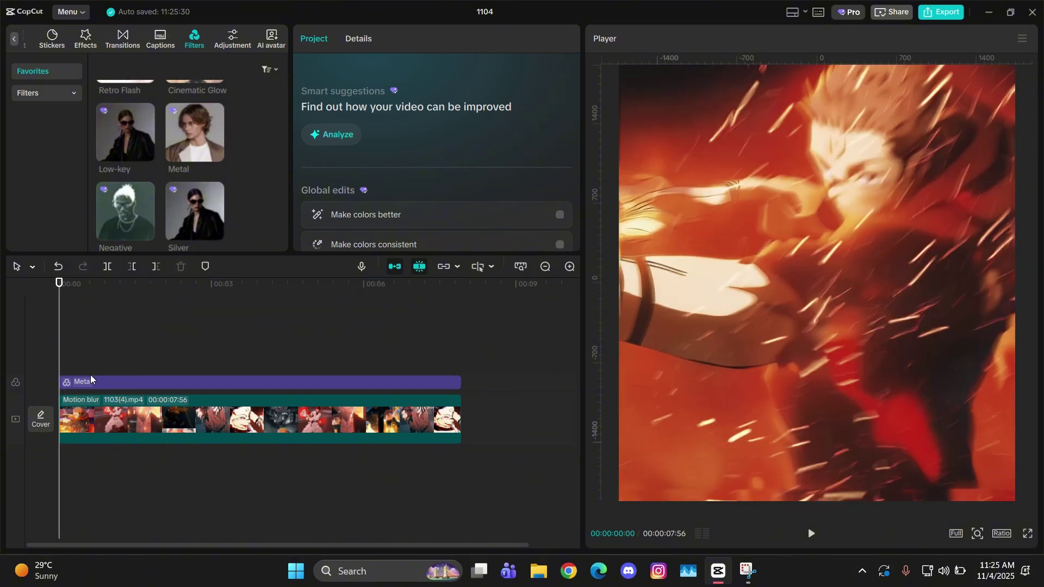
click(92, 382)
key(Delete)
key(ctrl+z)
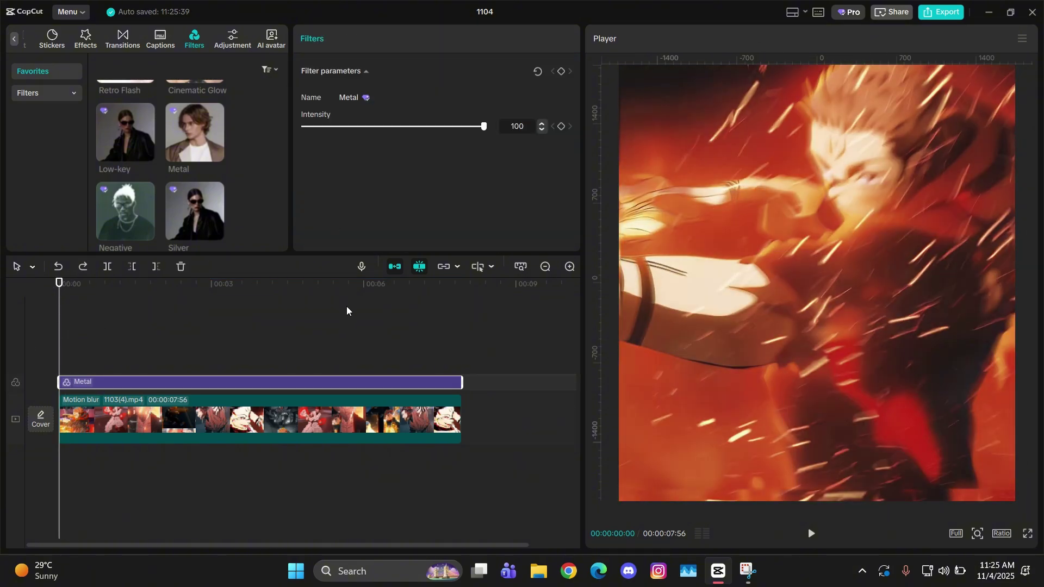
Add the favourite Glow 3 effect and stretch it to the end of the clip.
click(87, 40)
click(58, 75)
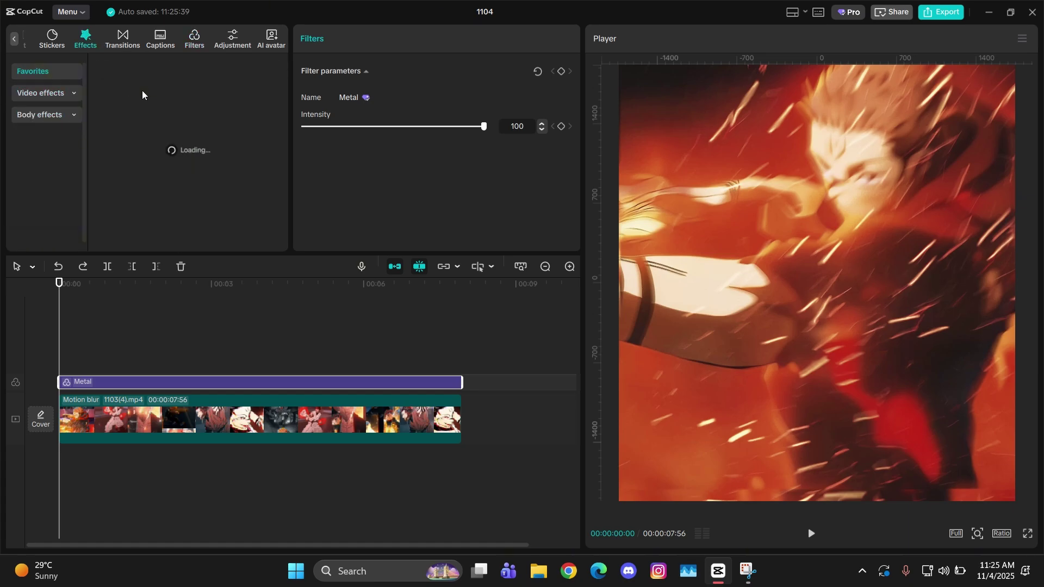
scroll(230, 143, down, 5)
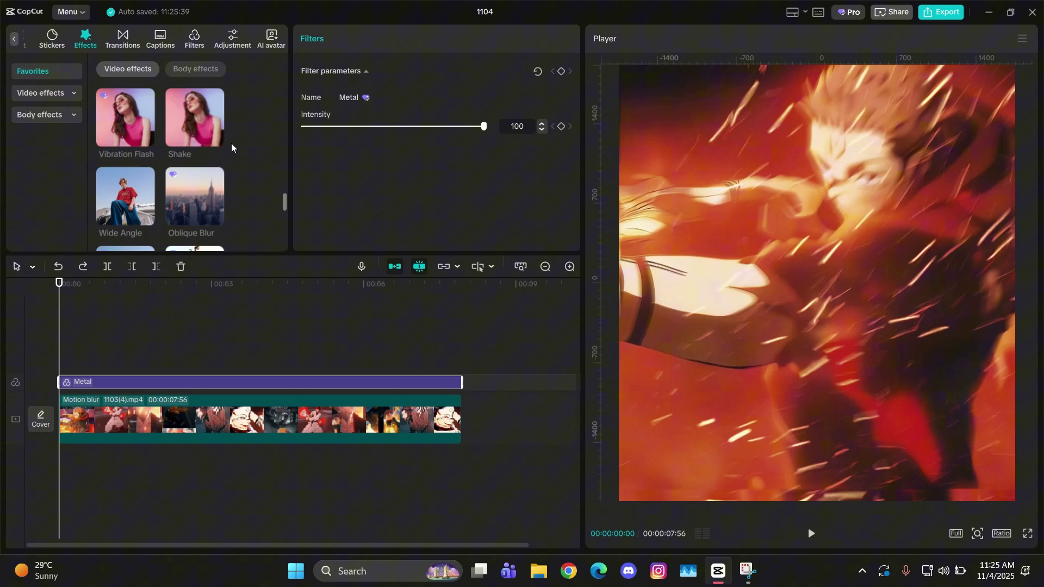
scroll(231, 142, down, 2)
drag(102, 110, 52, 391)
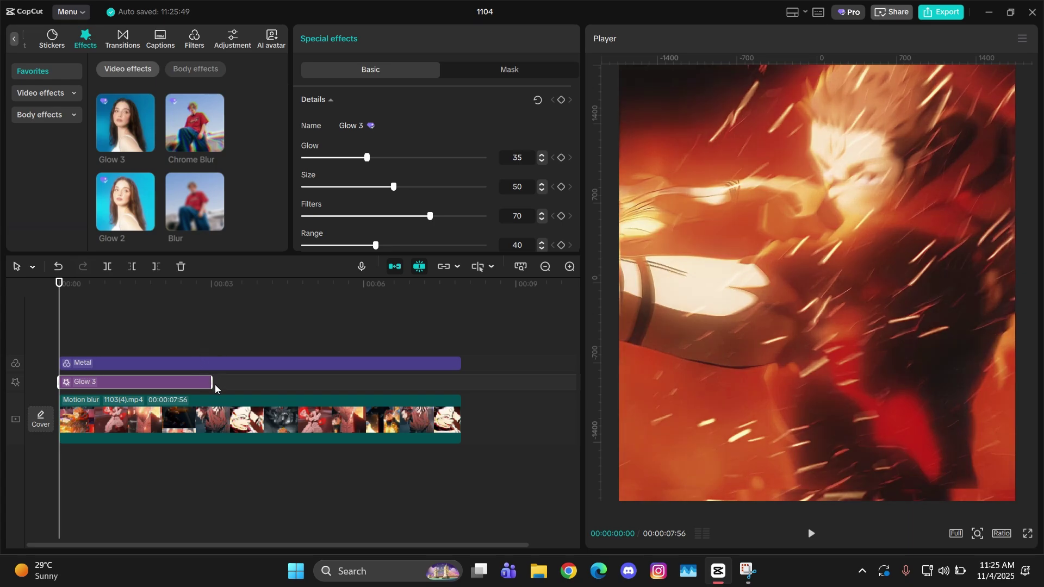
drag(213, 384, 461, 383)
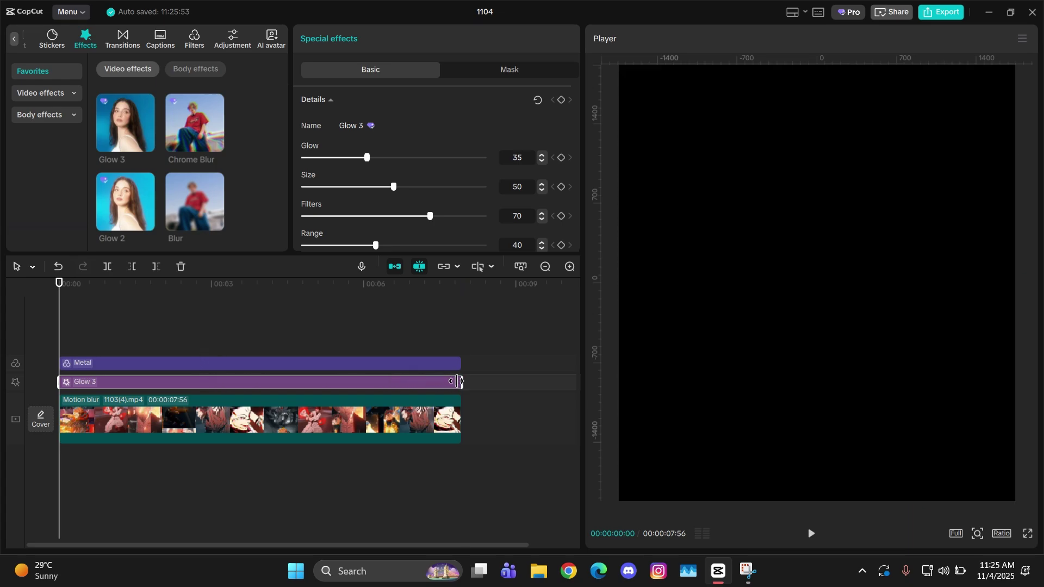
Set Glow 3 to about Glow 40 with Filters at 100, then preview it.
scroll(89, 326, up, 1)
click(78, 283)
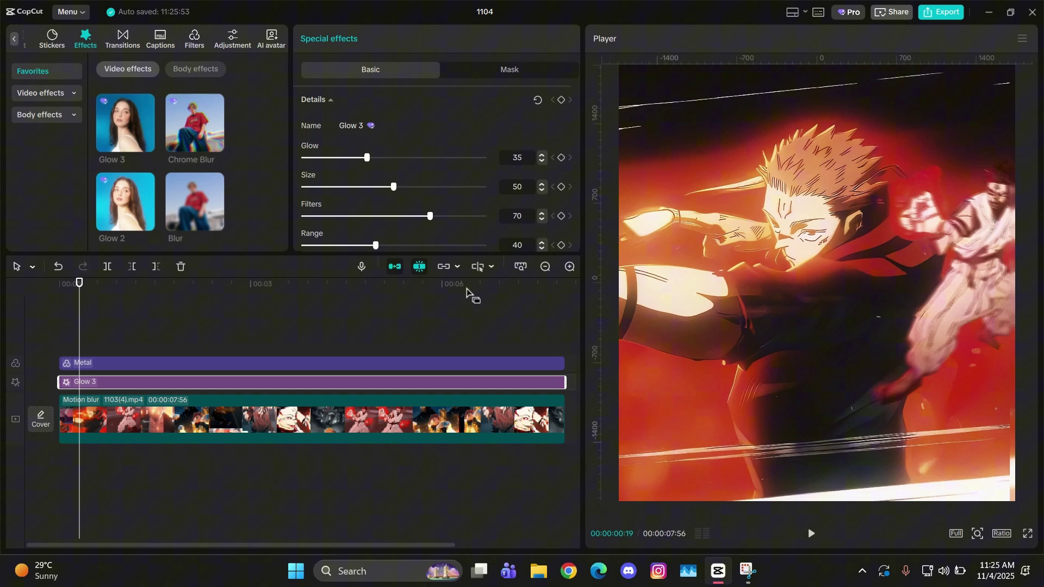
drag(476, 215, 579, 228)
key(ctrl+z)
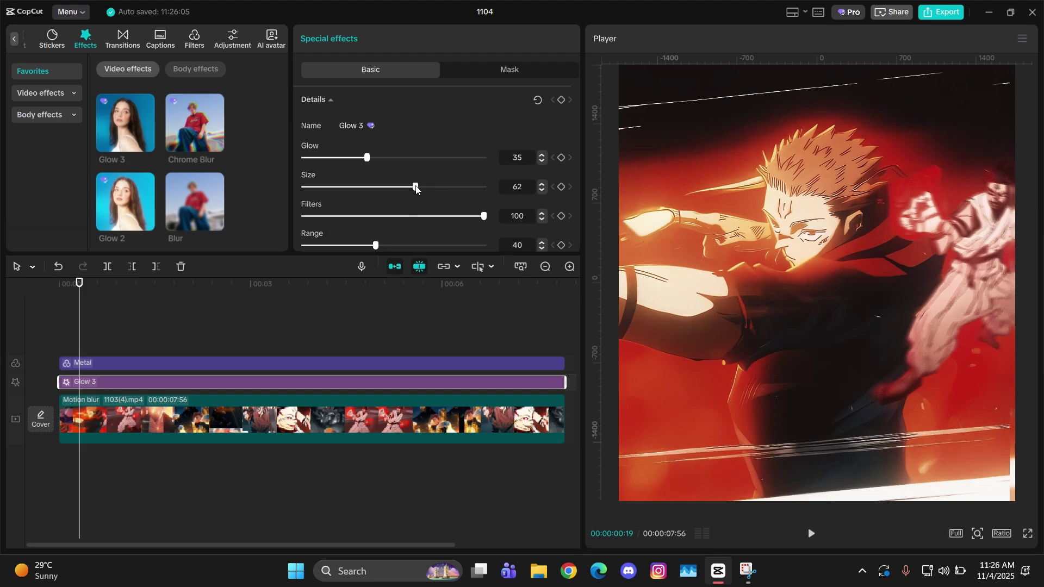
click(384, 157)
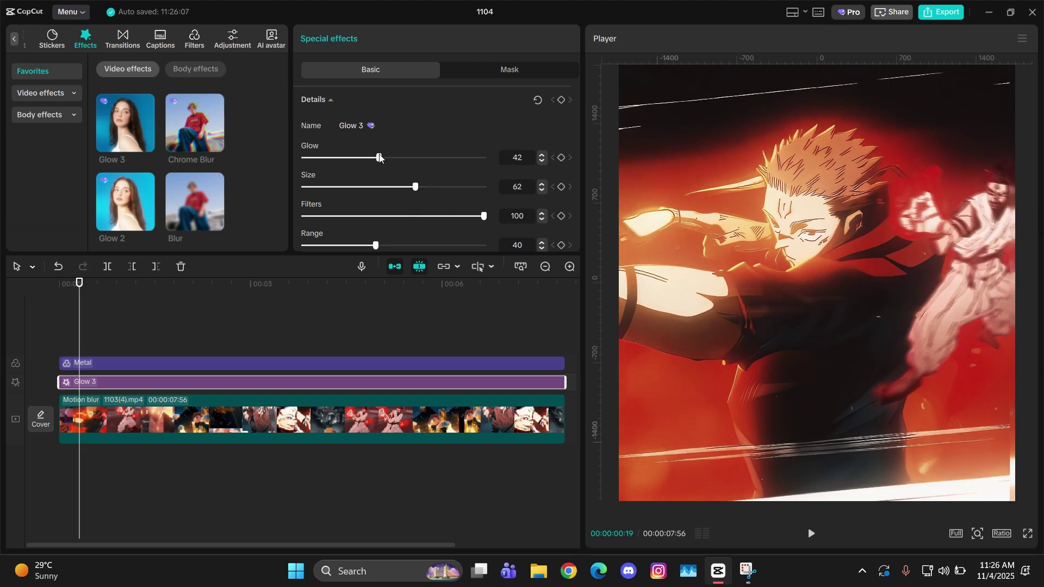
drag(443, 222, 475, 226)
drag(80, 282, 139, 280)
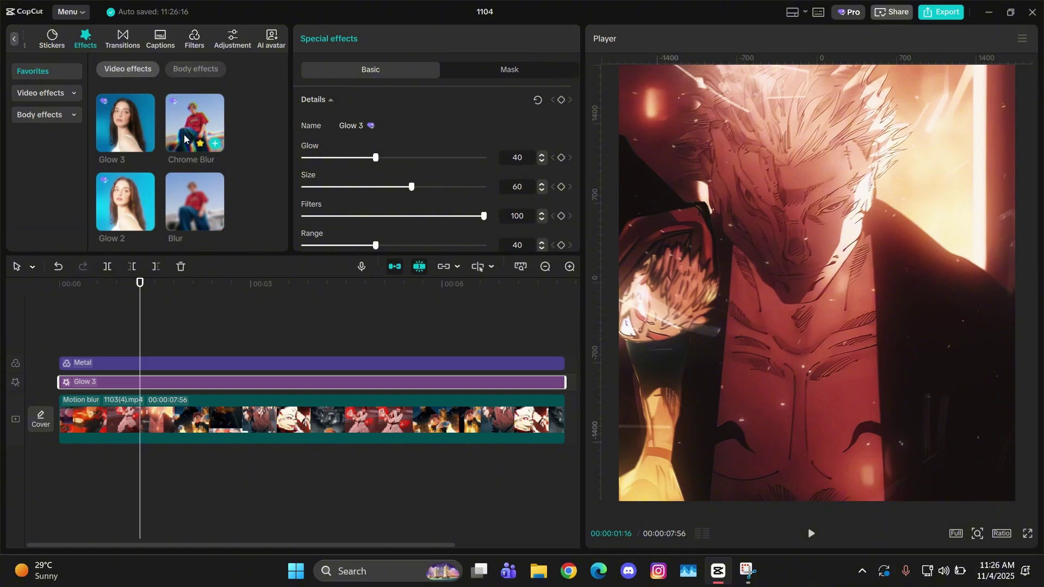
Add Light Stretch, set its Glow to 82, and extend it across the full clip.
scroll(134, 150, down, 10)
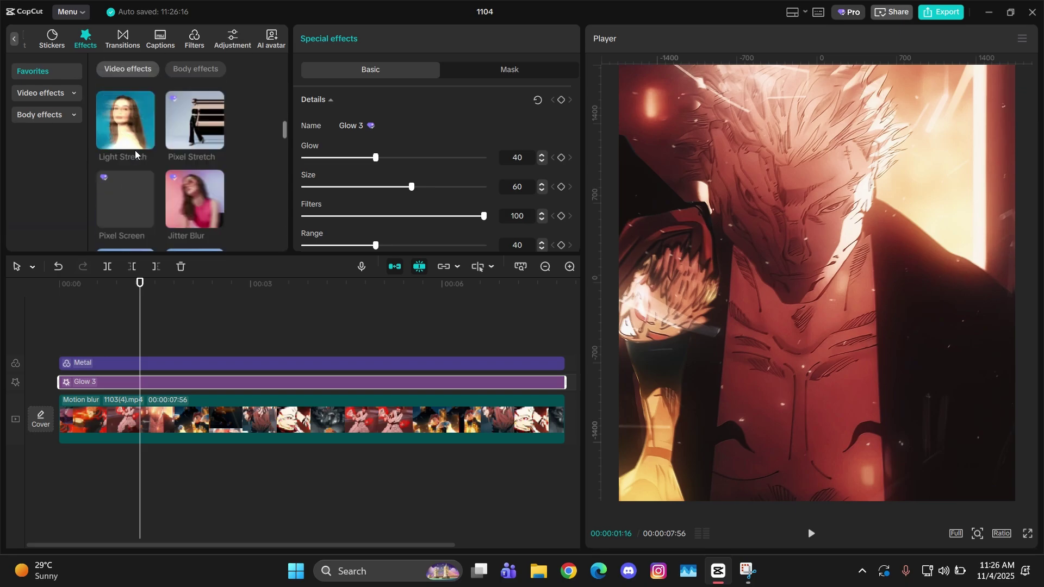
scroll(135, 150, down, 3)
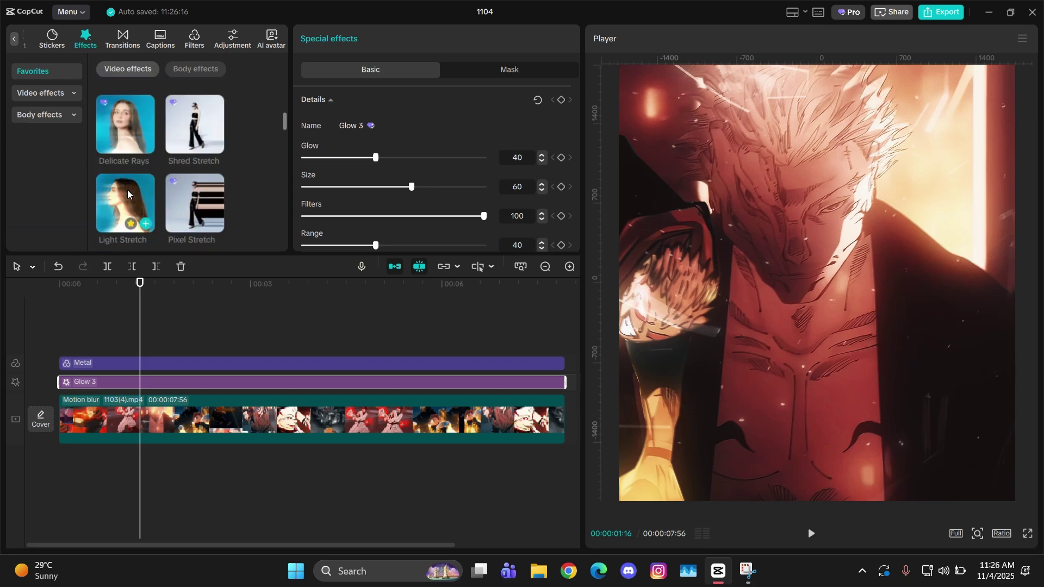
drag(151, 207, 45, 395)
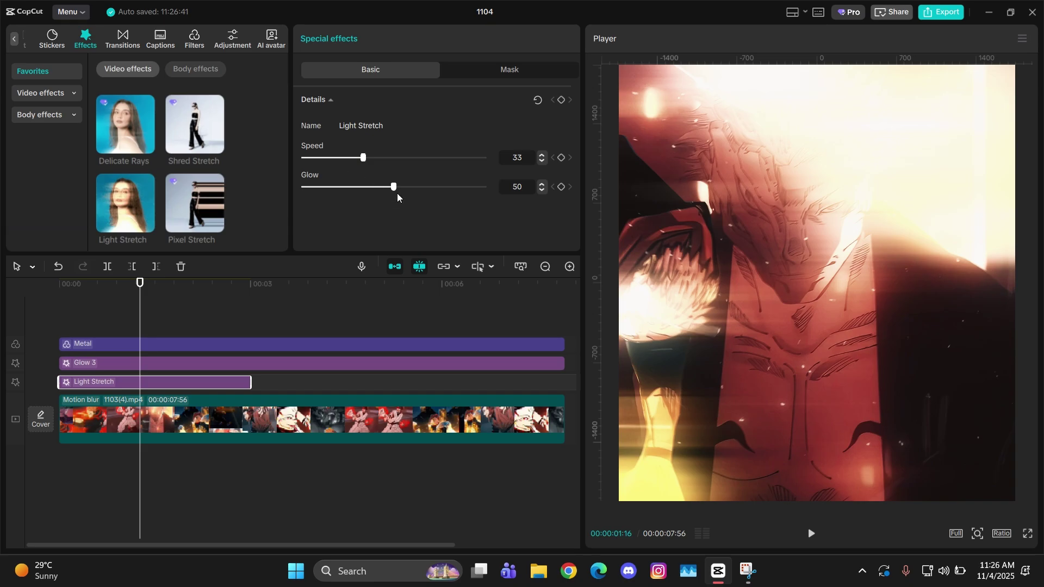
drag(397, 194, 451, 202)
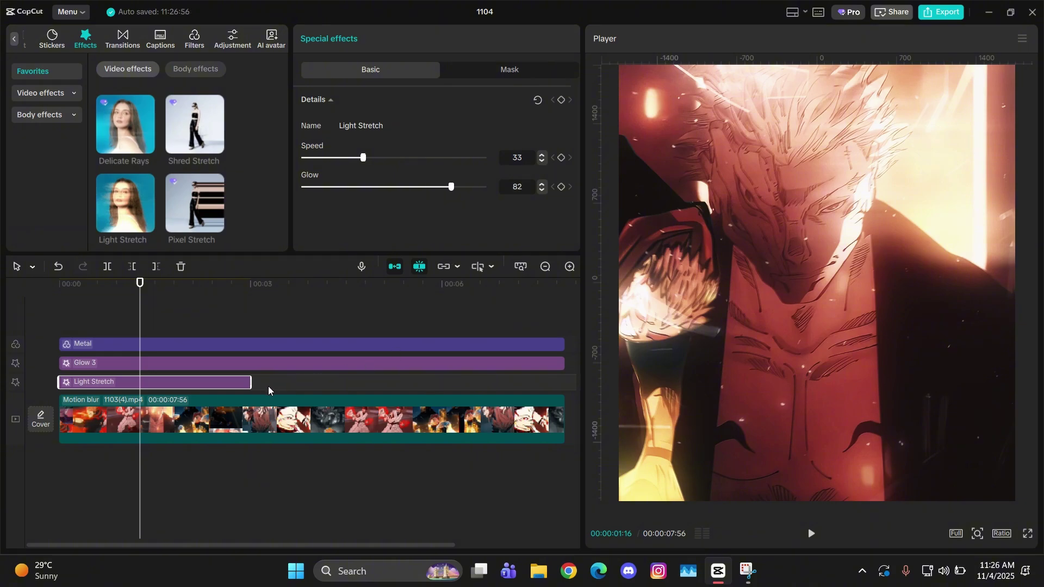
drag(251, 382, 198, 380)
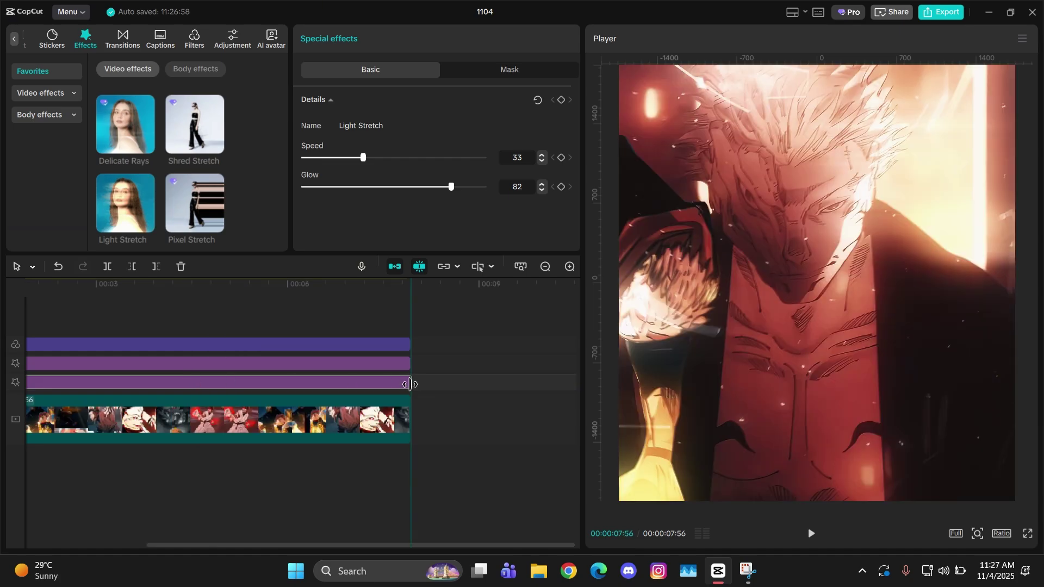
drag(264, 546, 145, 546)
click(69, 308)
drag(68, 307, 148, 312)
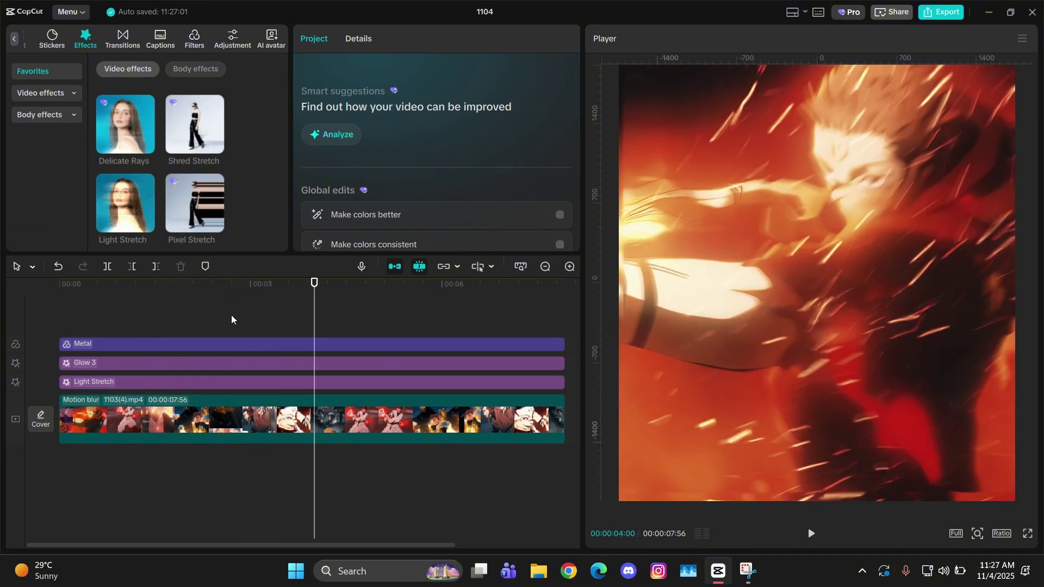
Search effects for 'shaky glitch', add Shaky Glitch and stretch it to the video's end.
mouse_move(119, 314)
mouse_down()
mouse_move(100, 314)
mouse_move(129, 314)
mouse_up()
scroll(142, 130, down, 3)
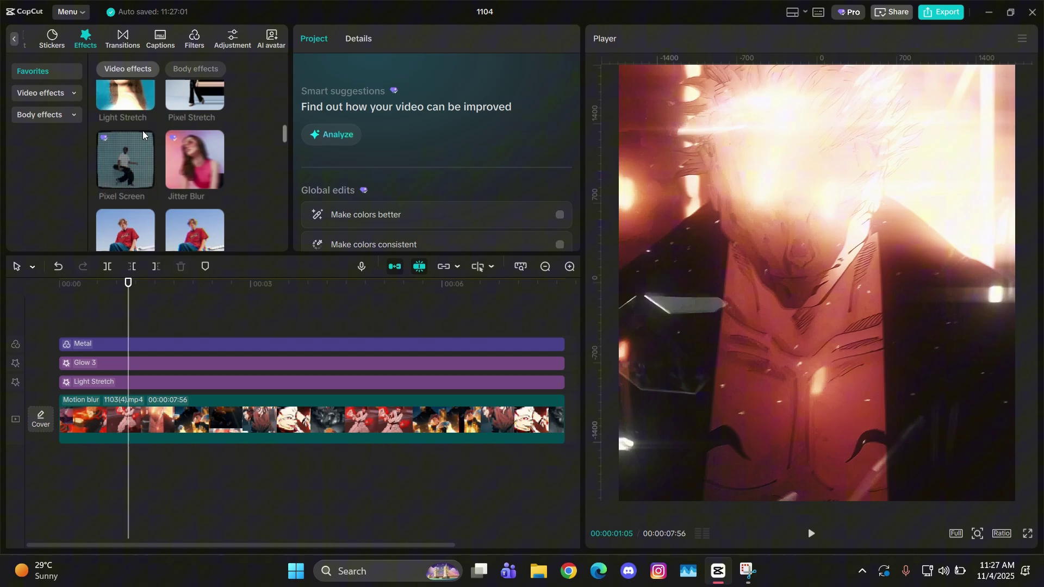
scroll(142, 130, down, 5)
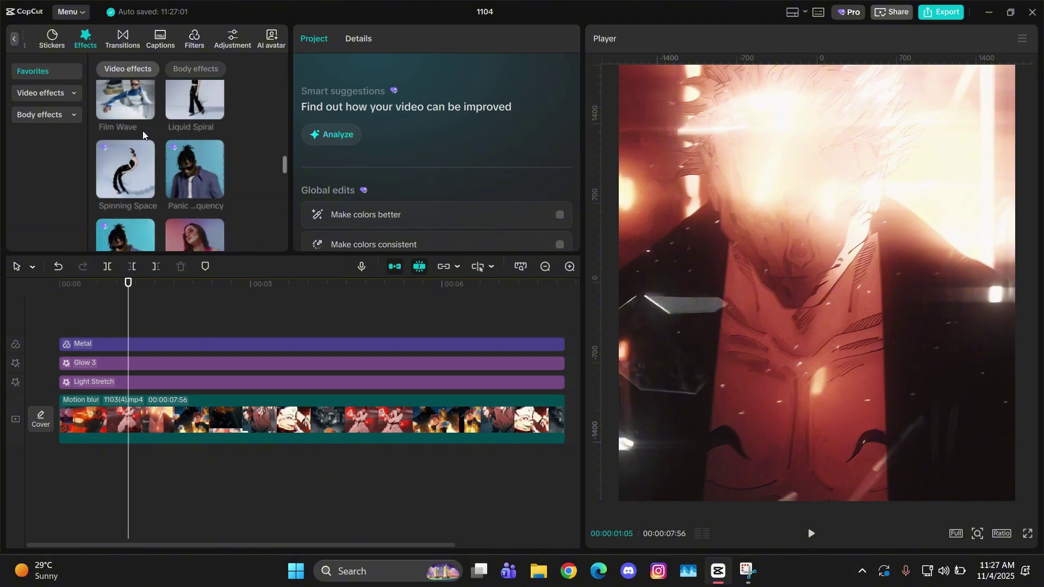
scroll(142, 131, down, 8)
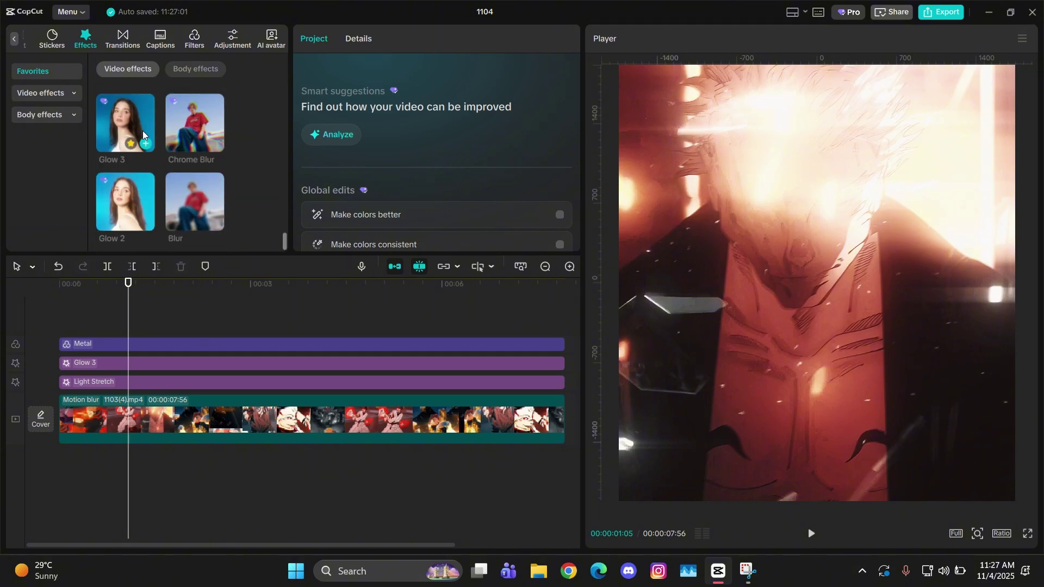
click(57, 93)
click(176, 70)
text(shaky glit)
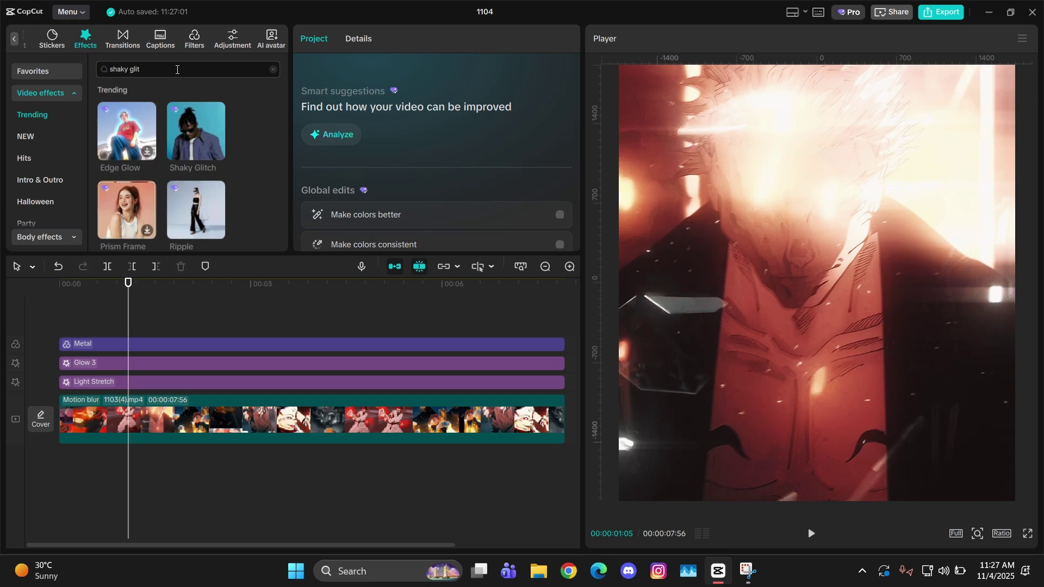
text(ch)
key(Return)
scroll(138, 143, down, 2)
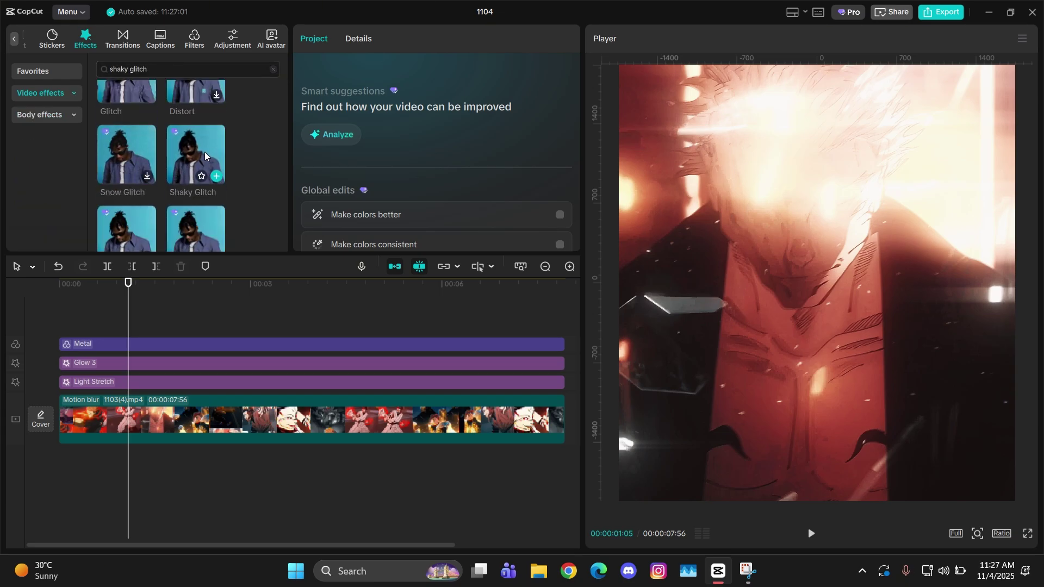
drag(205, 151, 47, 392)
drag(256, 394, 358, 406)
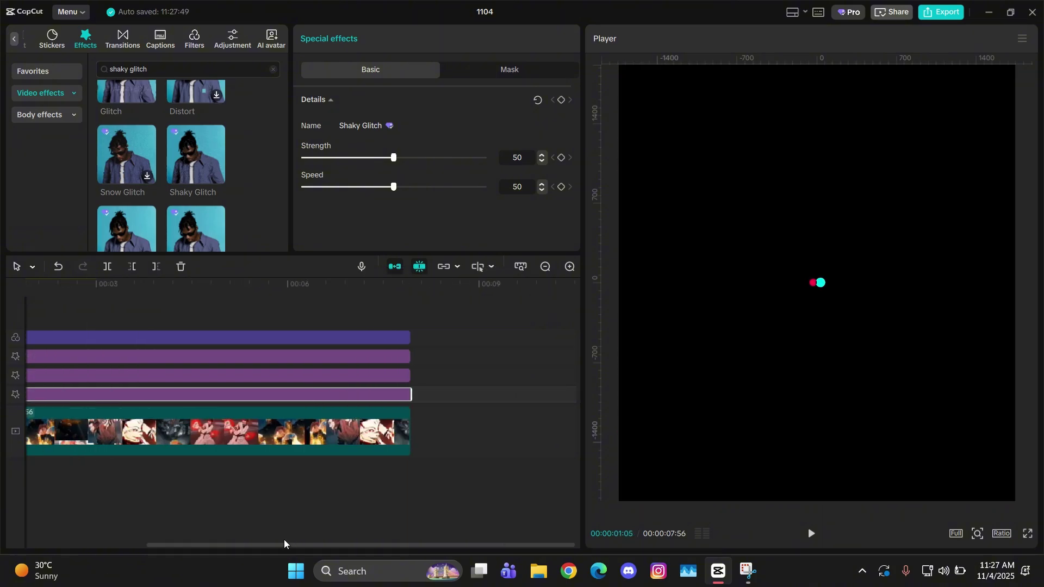
drag(277, 545, 68, 526)
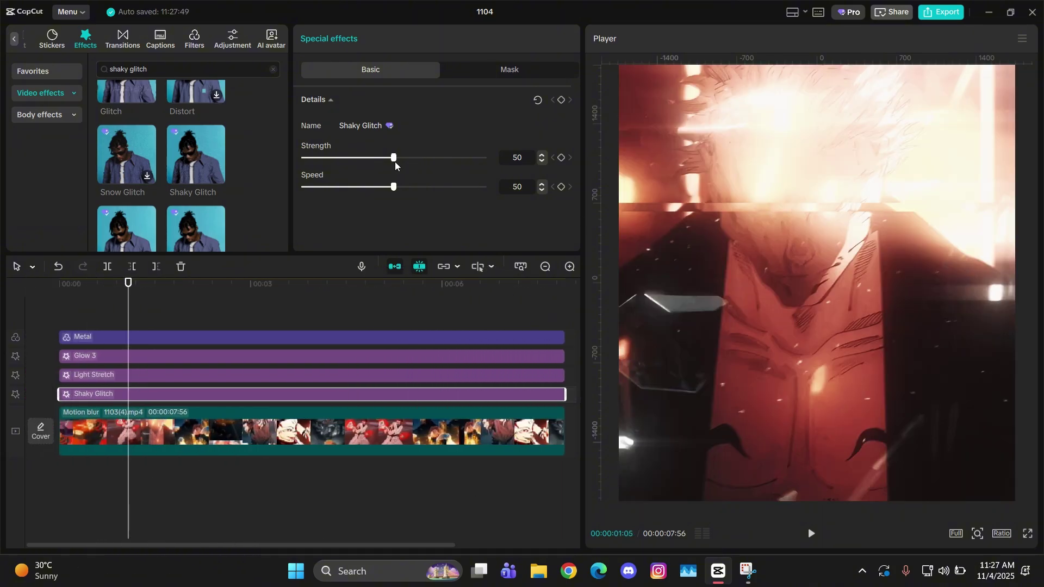
Set Shaky Glitch to Strength 0 and Speed 70, previewing the result.
drag(392, 160, 279, 156)
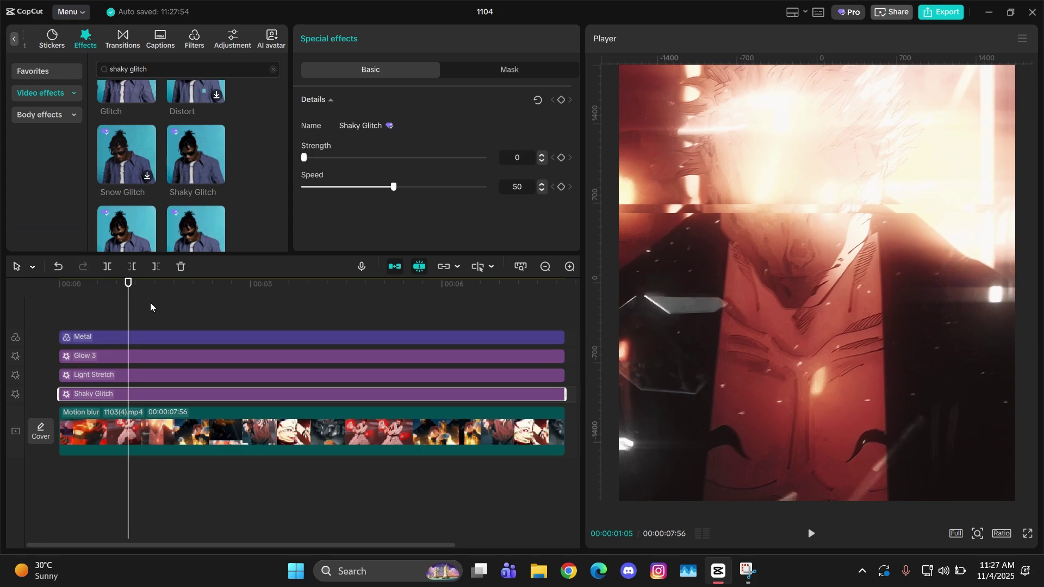
drag(424, 191, 607, 198)
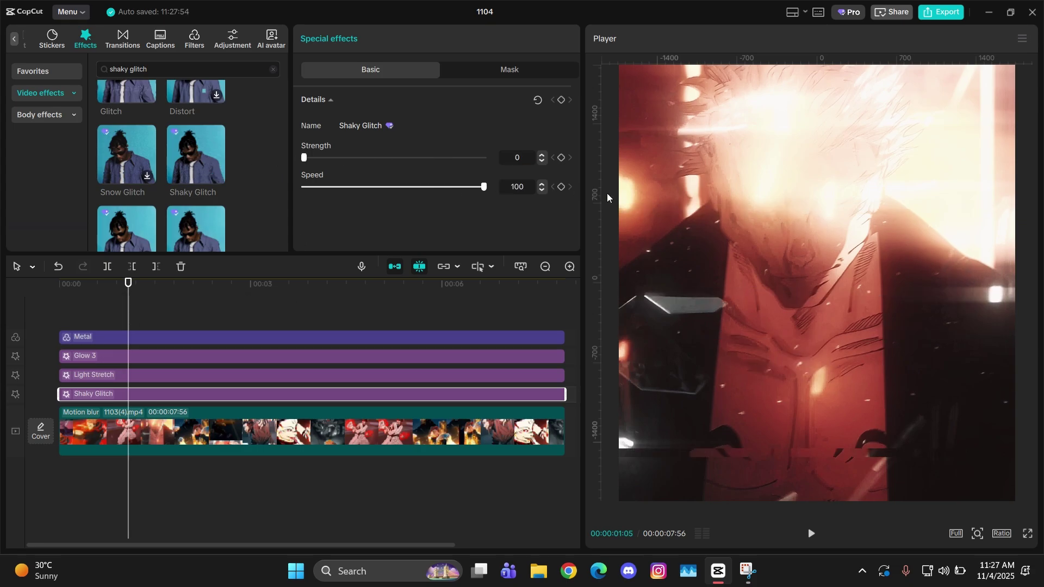
drag(87, 288, 58, 282)
key(space)
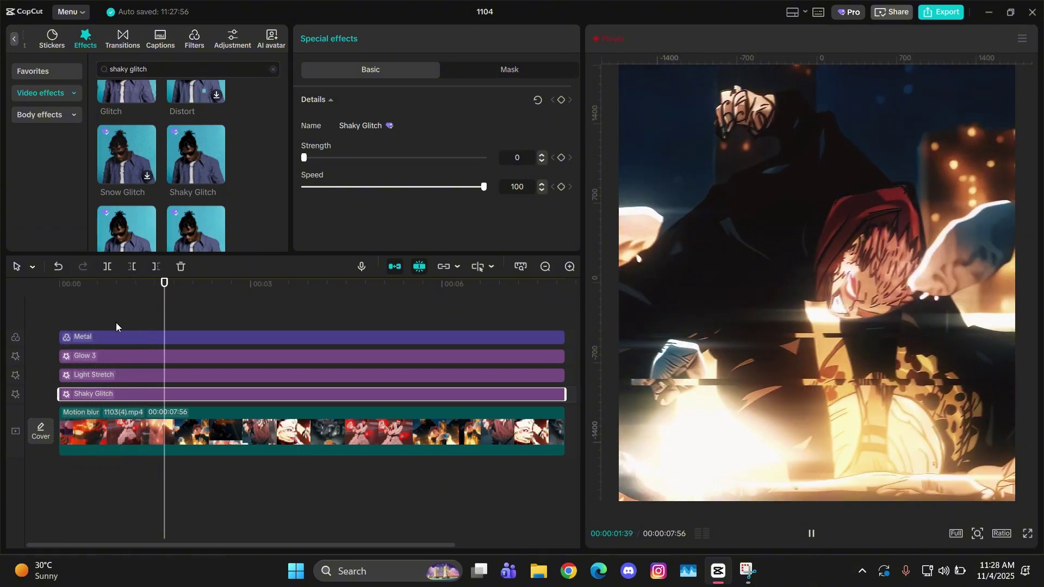
key(space)
drag(421, 191, 430, 192)
Add a Custom adjustment layer over the video and extend it to the end.
click(545, 266)
right_click(195, 300)
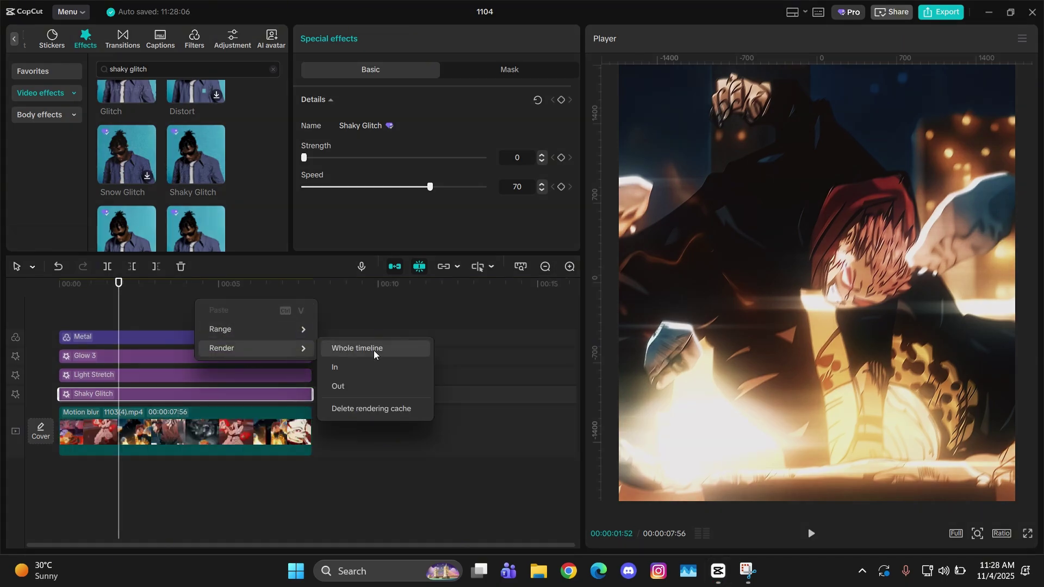
key(Escape)
click(249, 37)
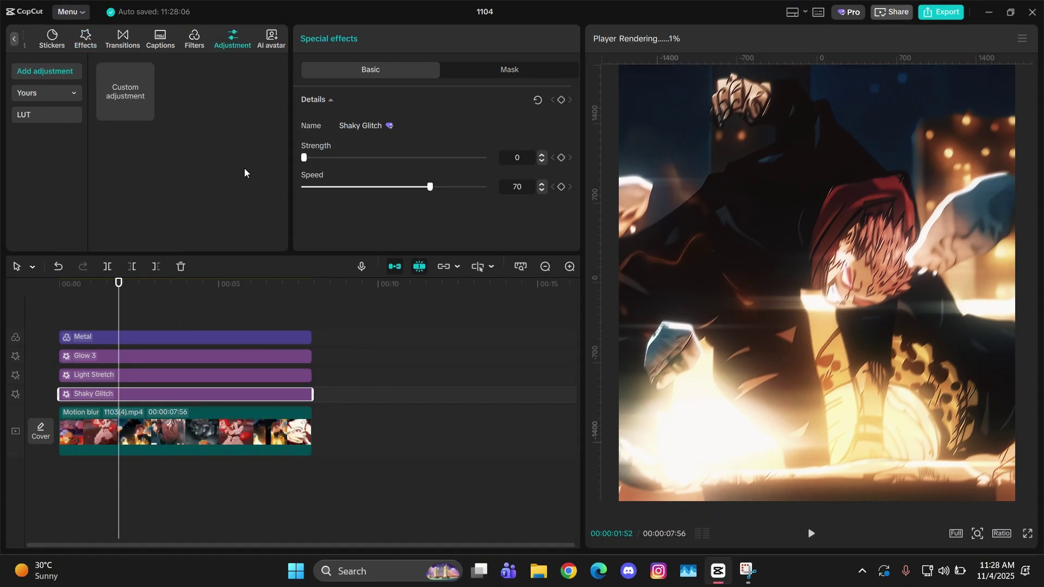
drag(121, 89, 61, 334)
drag(163, 337, 312, 347)
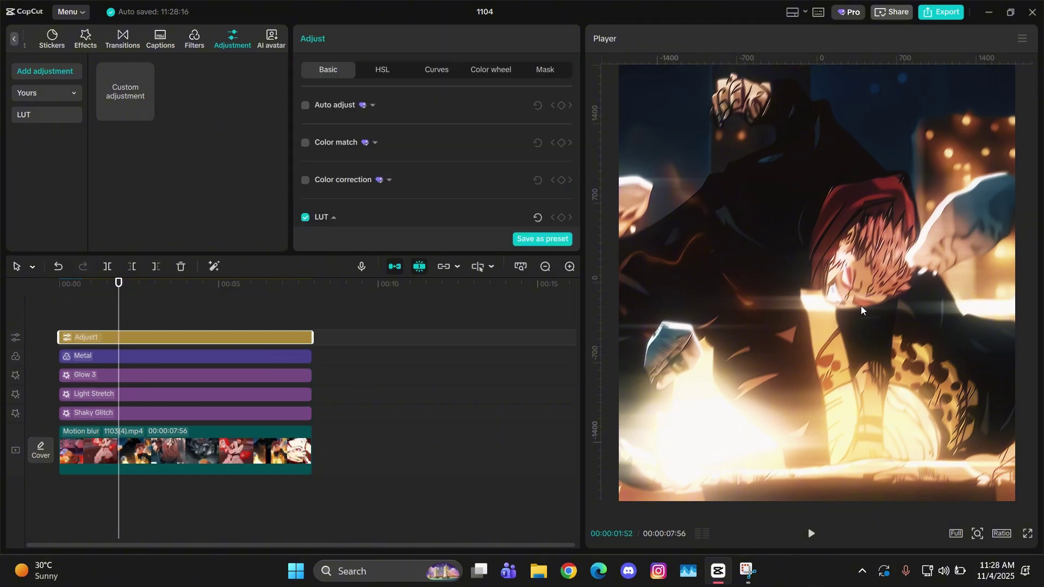
Give the adjustment layer a small Dehaze boost and Clarity 20.
scroll(462, 166, down, 10)
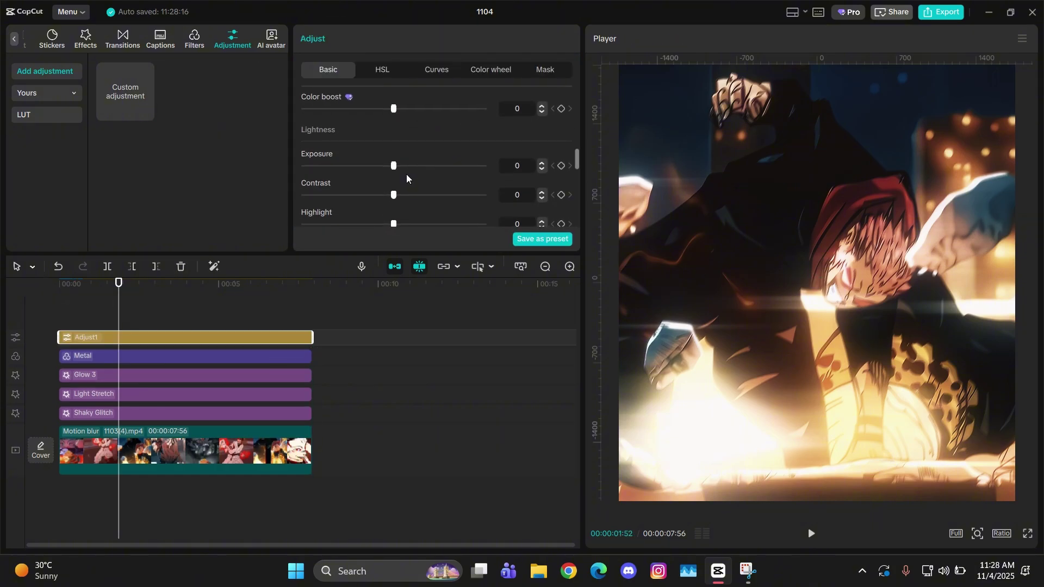
drag(393, 194, 402, 194)
scroll(408, 195, up, 2)
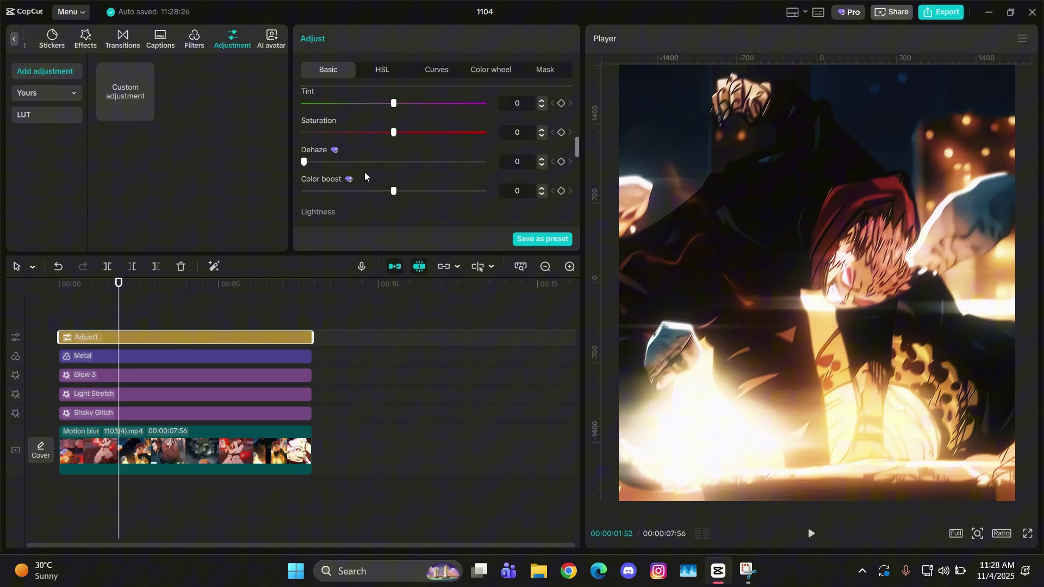
drag(344, 162, 497, 180)
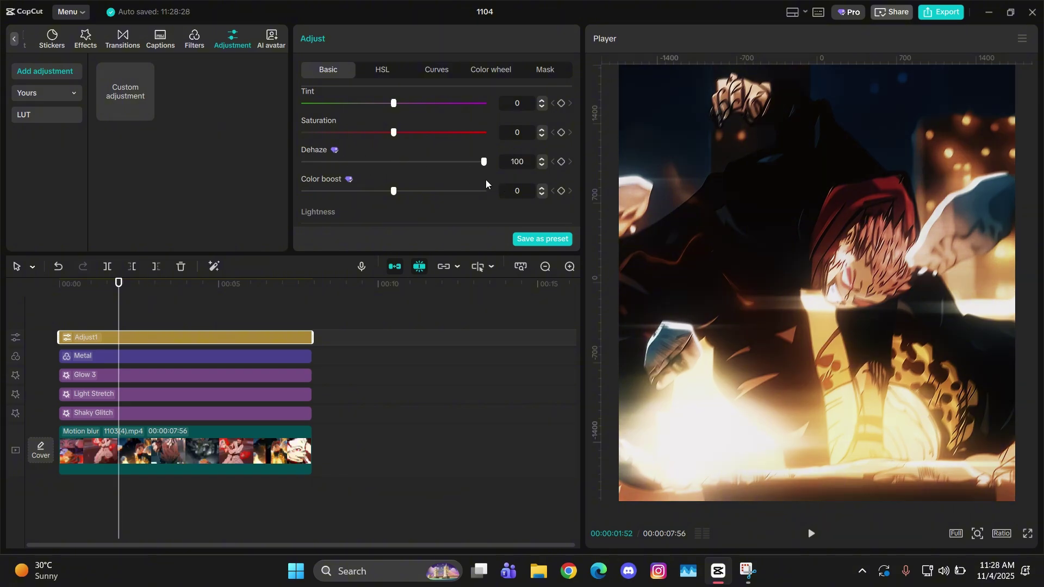
click(320, 162)
scroll(407, 188, down, 8)
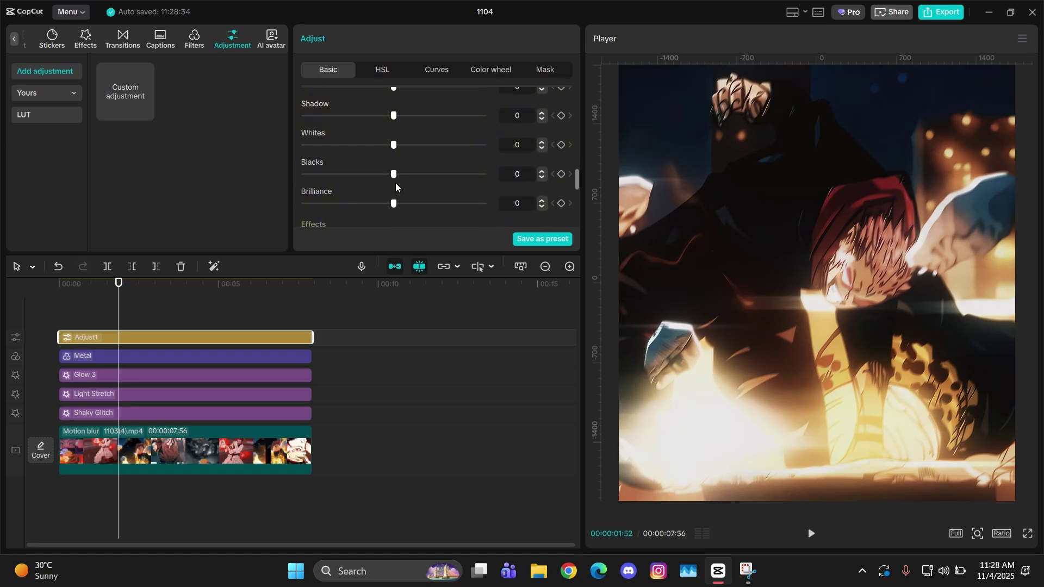
scroll(396, 183, down, 5)
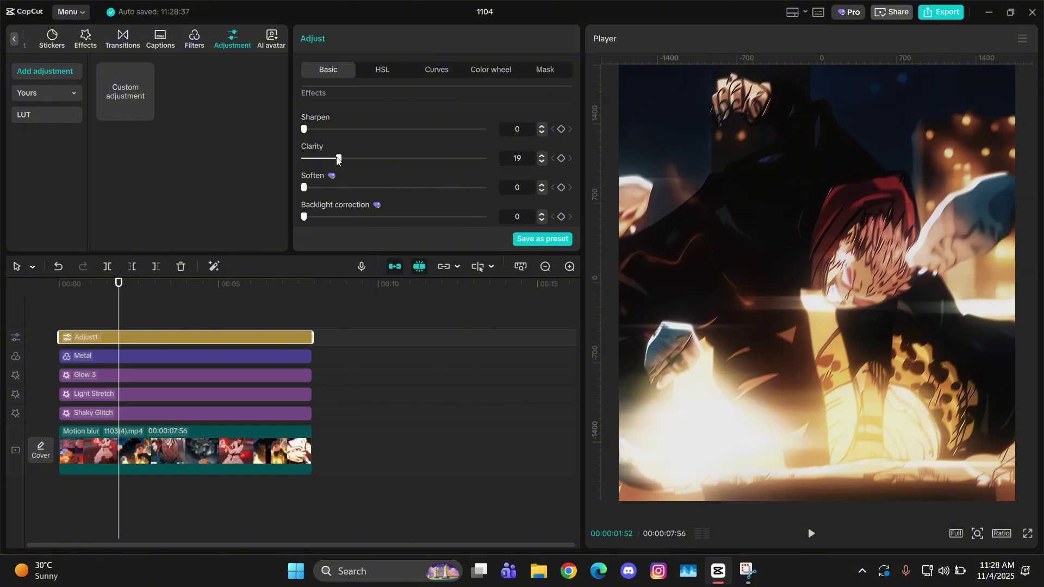
drag(342, 159, 338, 159)
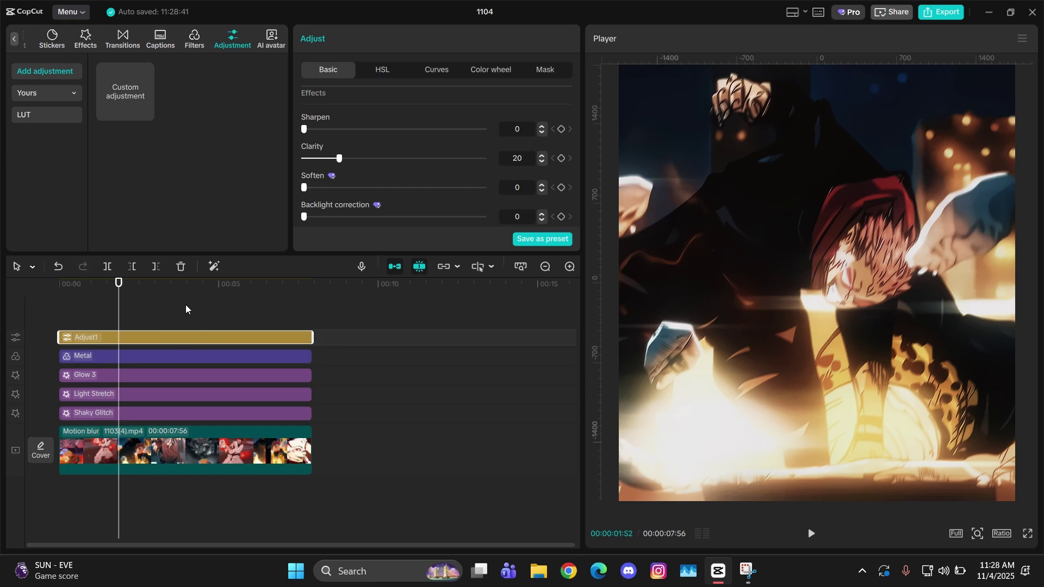
Try rendering the timeline, then merge all tracks into Compound clip1 with Alt+G.
click(136, 293)
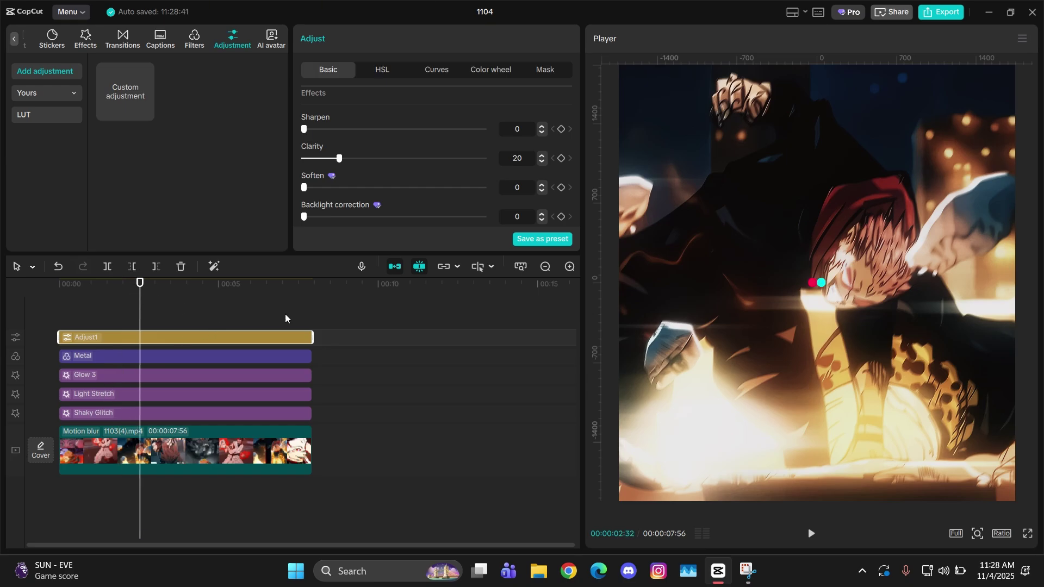
right_click(402, 343)
mouse_move(481, 393)
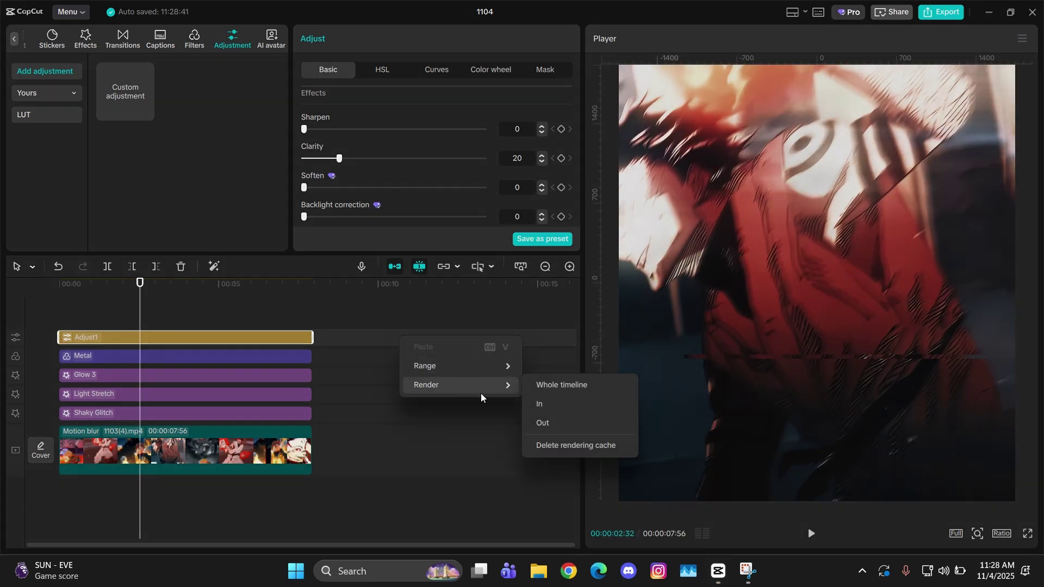
click(550, 403)
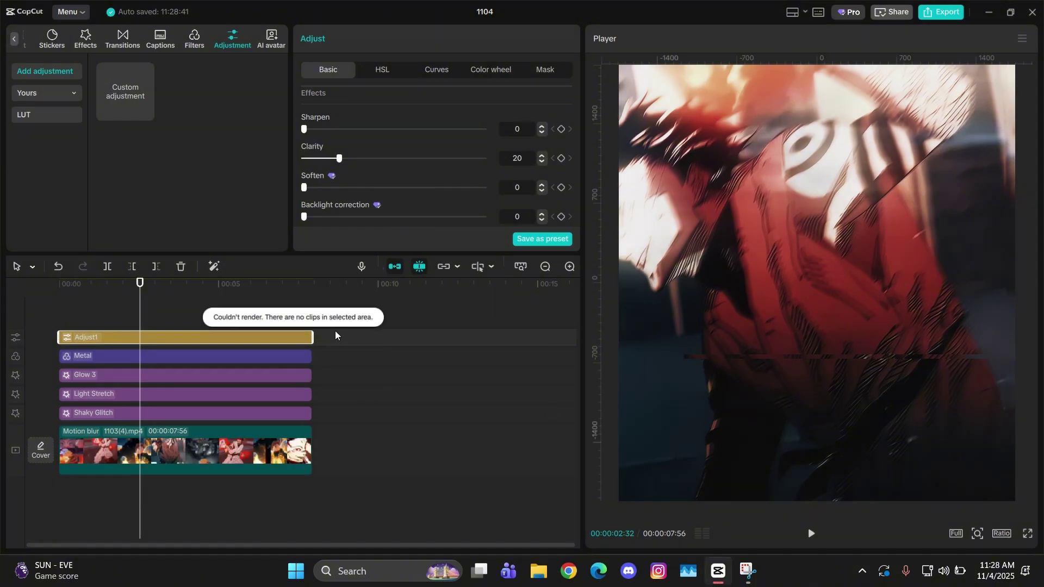
drag(334, 331, 302, 441)
key(alt+g)
click(116, 308)
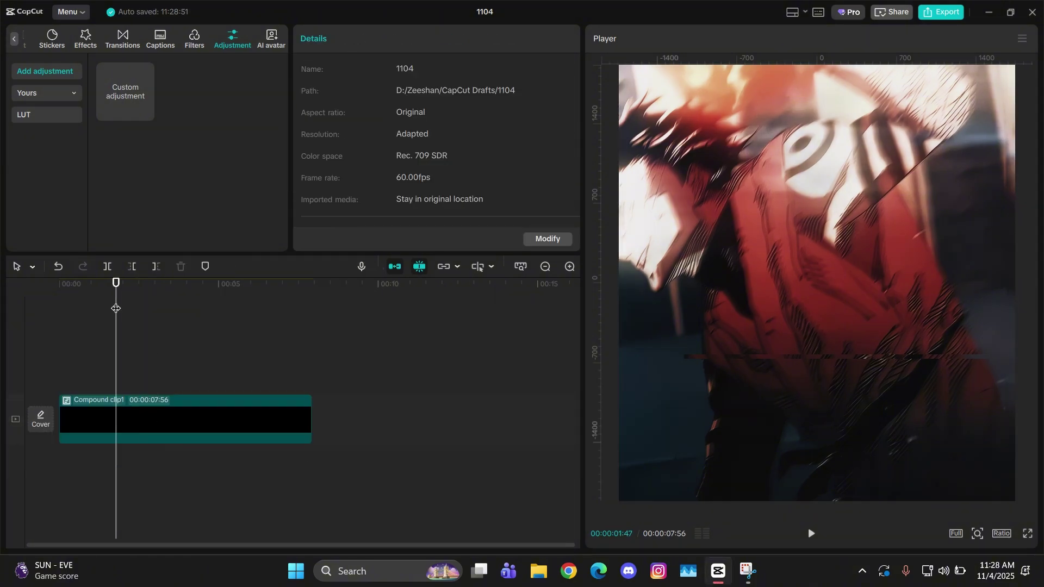
scroll(152, 315, up, 2)
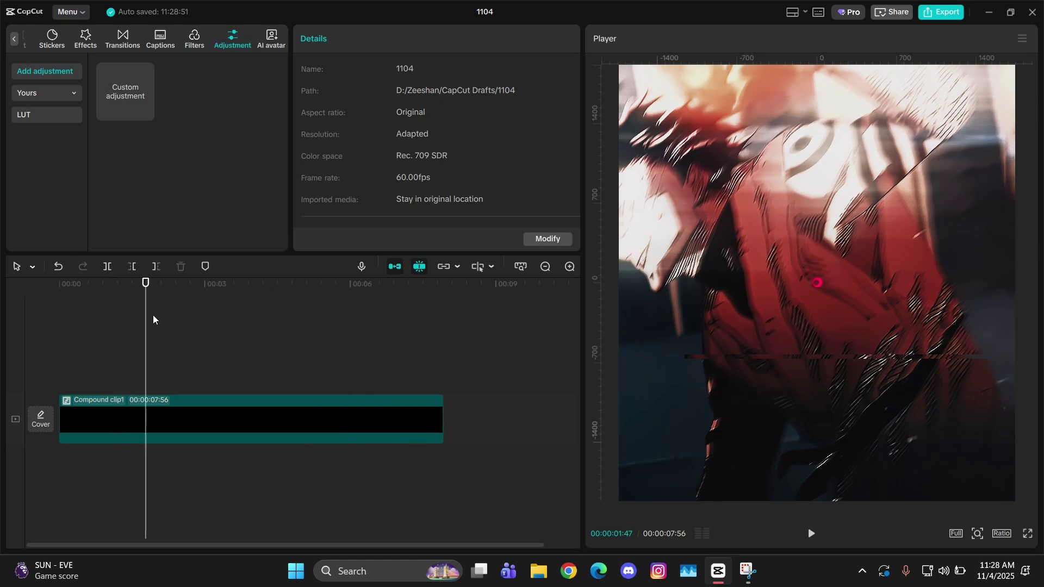
key(alt+shift+g)
key(ctrl+a)
key(alt+g)
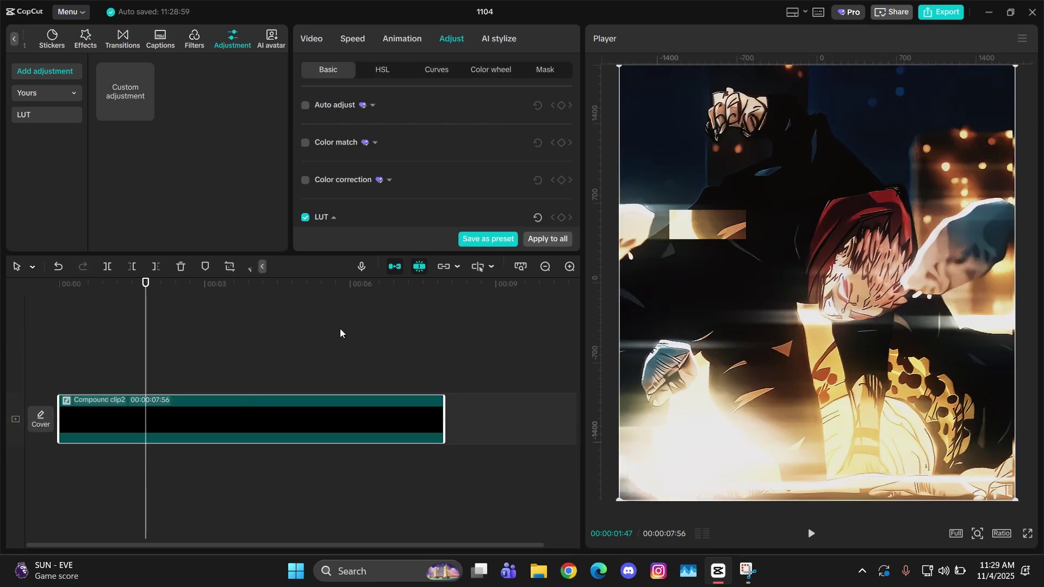
scroll(876, 253, up, 5)
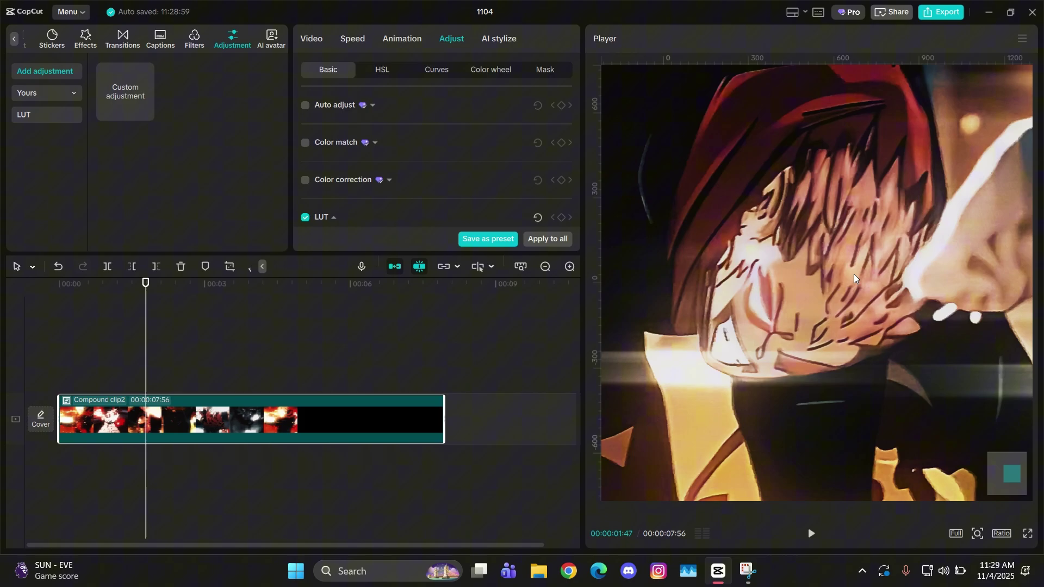
scroll(493, 95, down, 10)
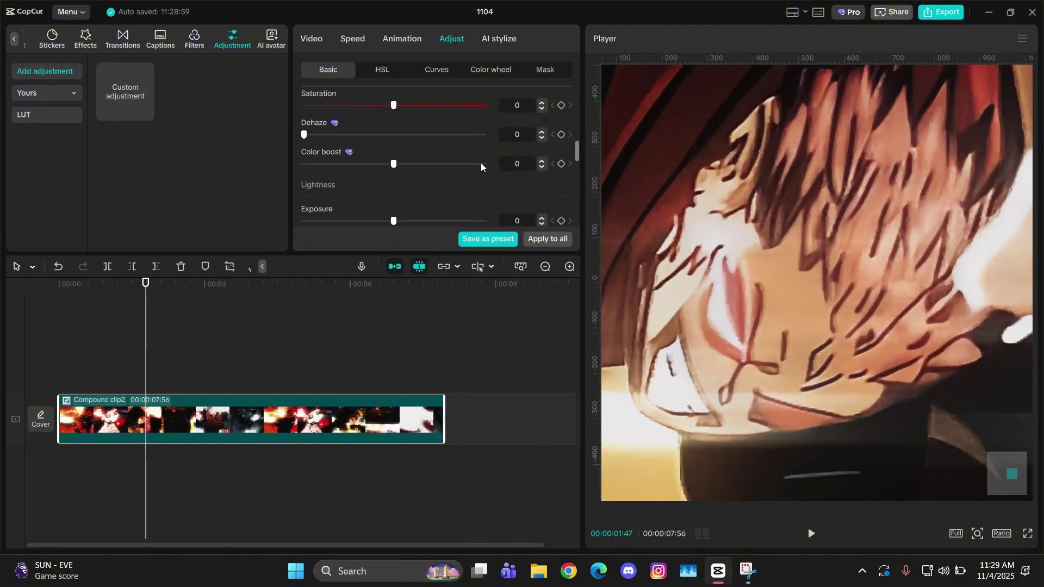
scroll(477, 172, down, 5)
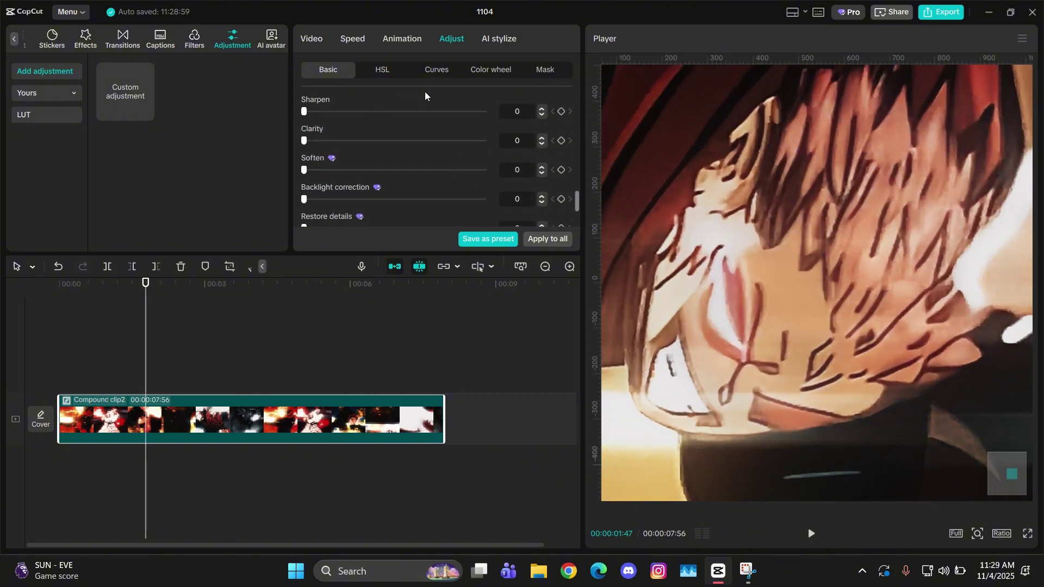
drag(304, 170, 895, 423)
scroll(737, 269, down, 6)
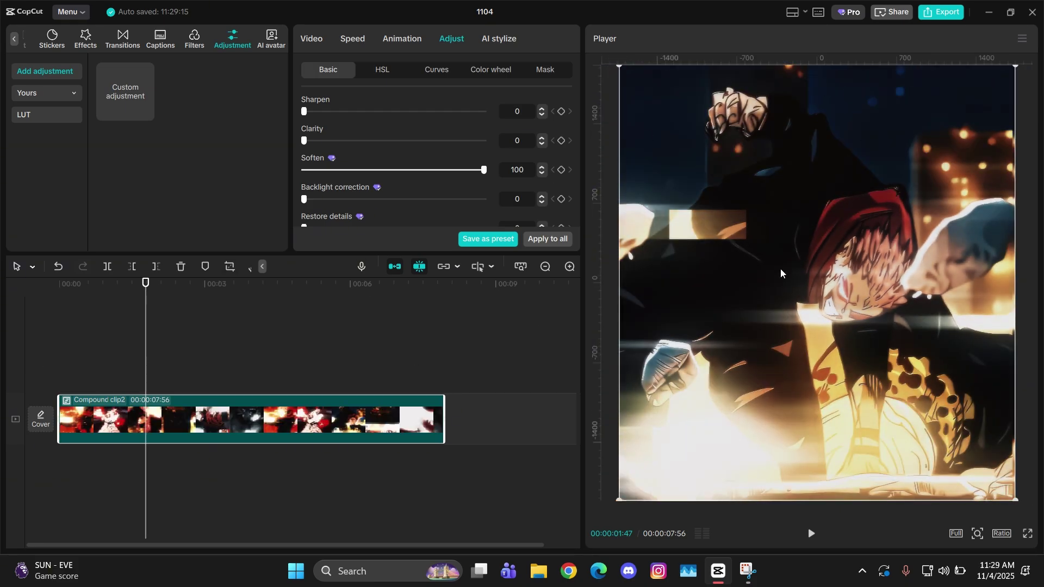
right_click(282, 352)
mouse_move(380, 396)
click(429, 422)
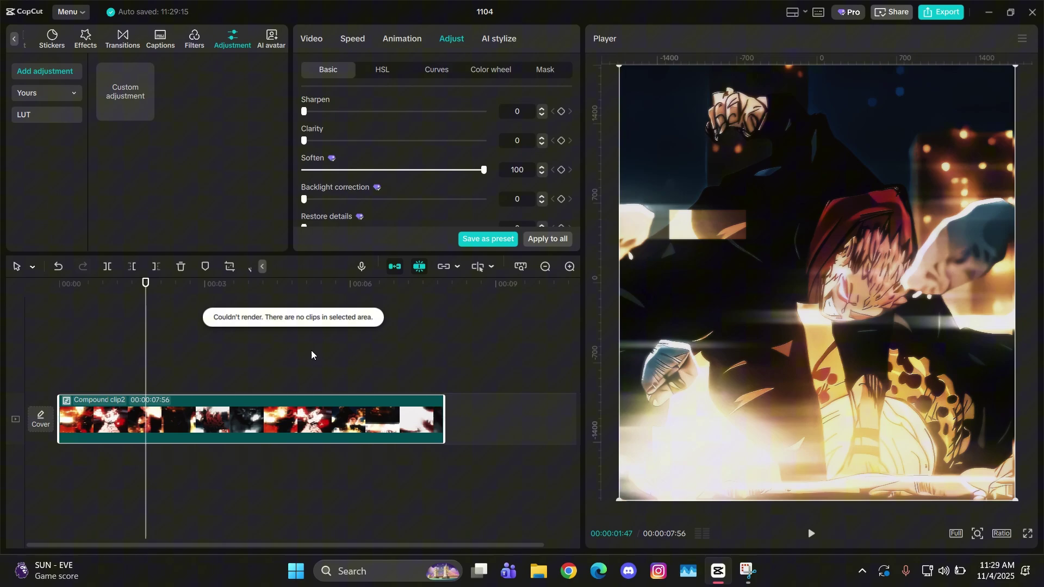
right_click(174, 373)
click(217, 412)
Ungroup the compound clip and place 1104.mp4 at the timeline start before Compound clip3.
click(186, 348)
key(alt+shift+g)
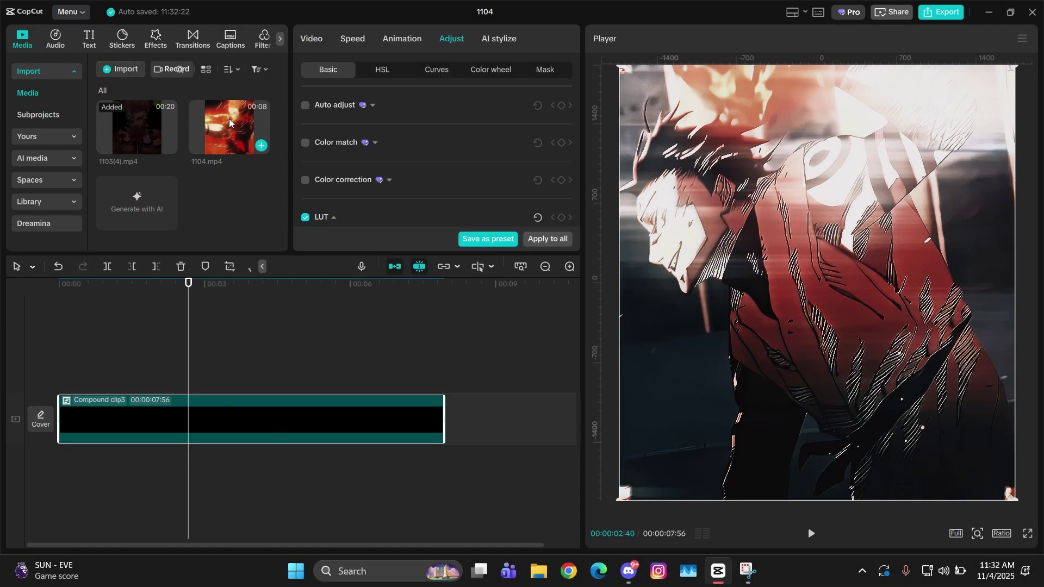
drag(230, 122, 149, 375)
scroll(829, 141, up, 3)
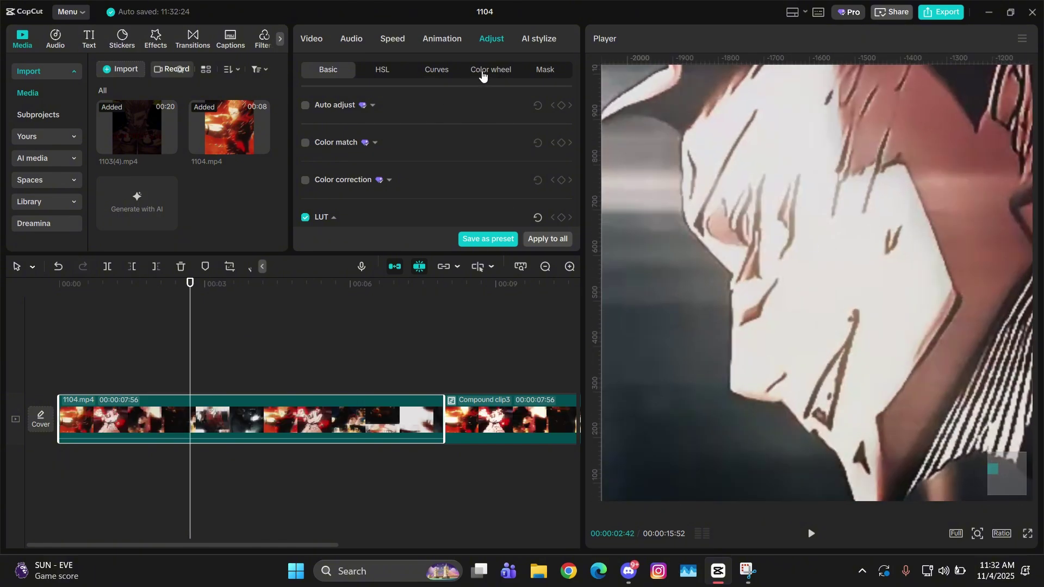
Add a Custom adjustment layer Adjust2 above 1104.mp4 and raise Soften to 100.
click(280, 38)
click(232, 39)
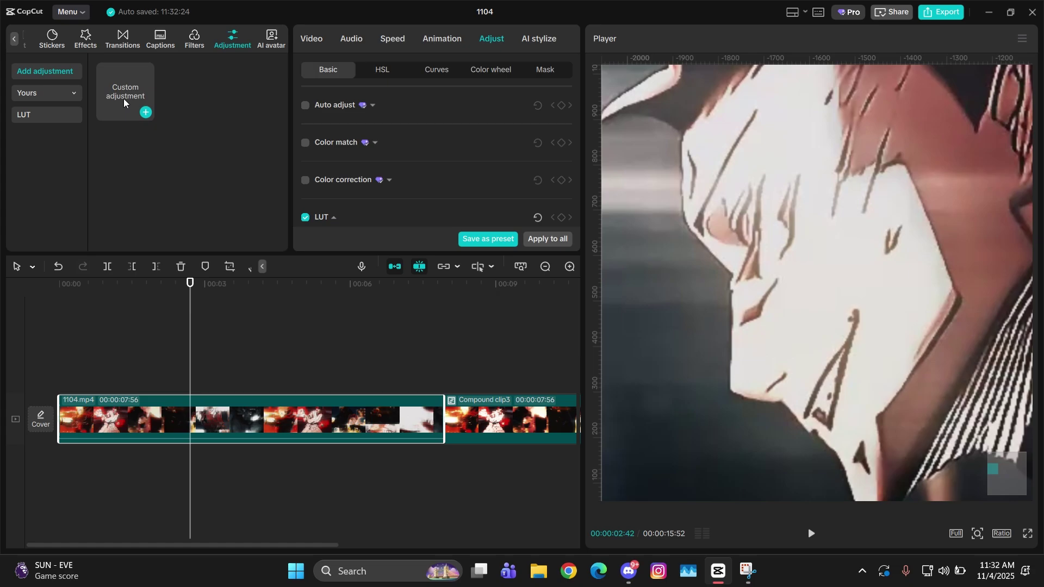
drag(124, 102, 445, 380)
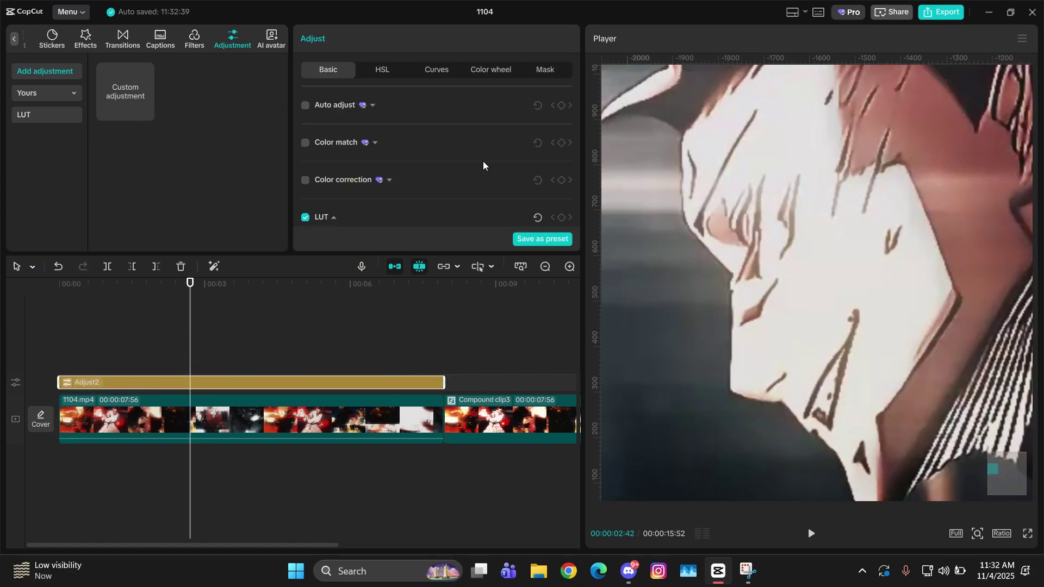
scroll(482, 160, down, 10)
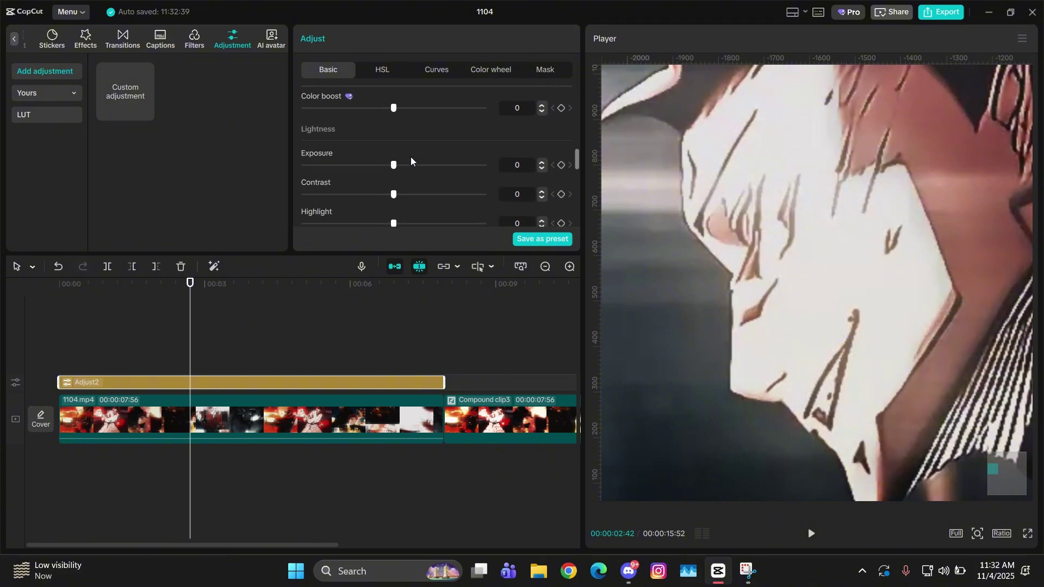
scroll(409, 156, down, 5)
scroll(410, 156, up, 5)
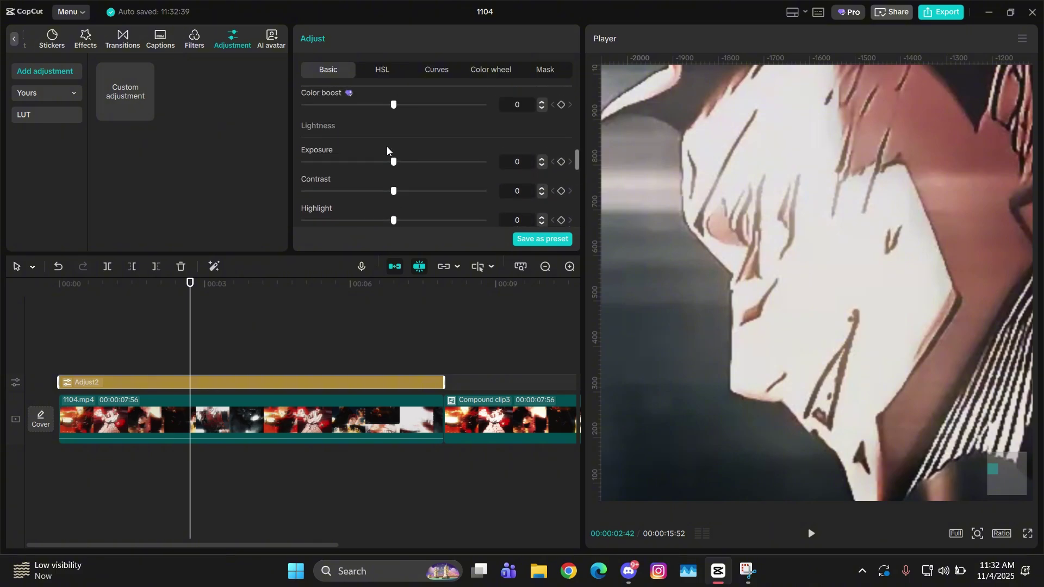
scroll(386, 146, down, 10)
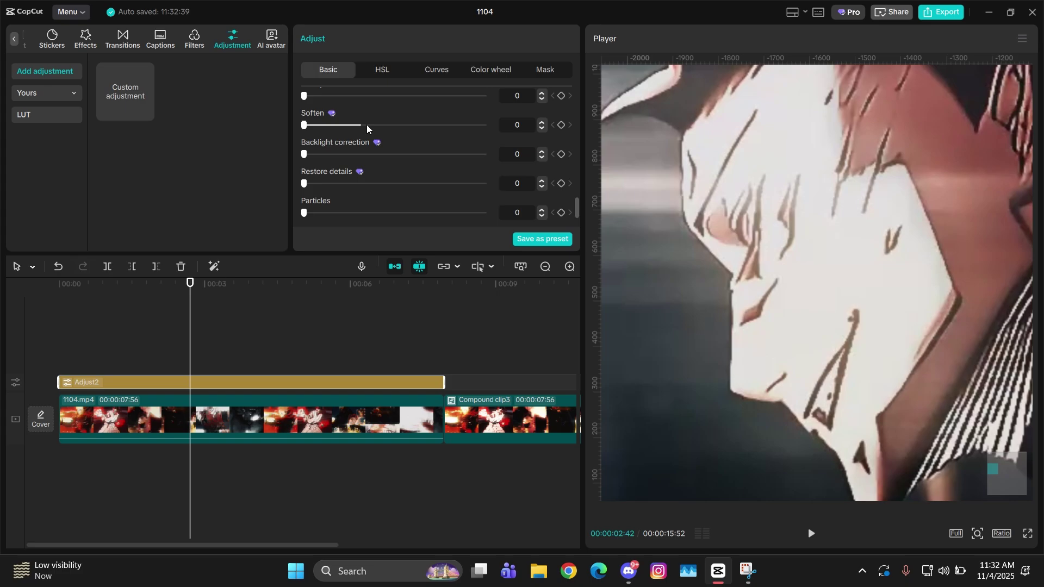
drag(366, 125, 494, 128)
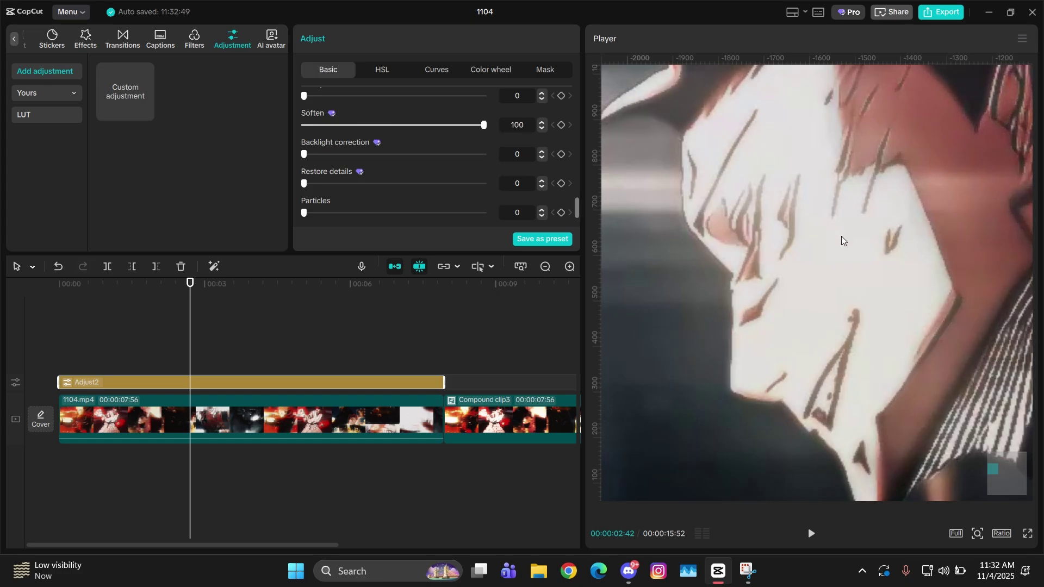
scroll(840, 236, down, 5)
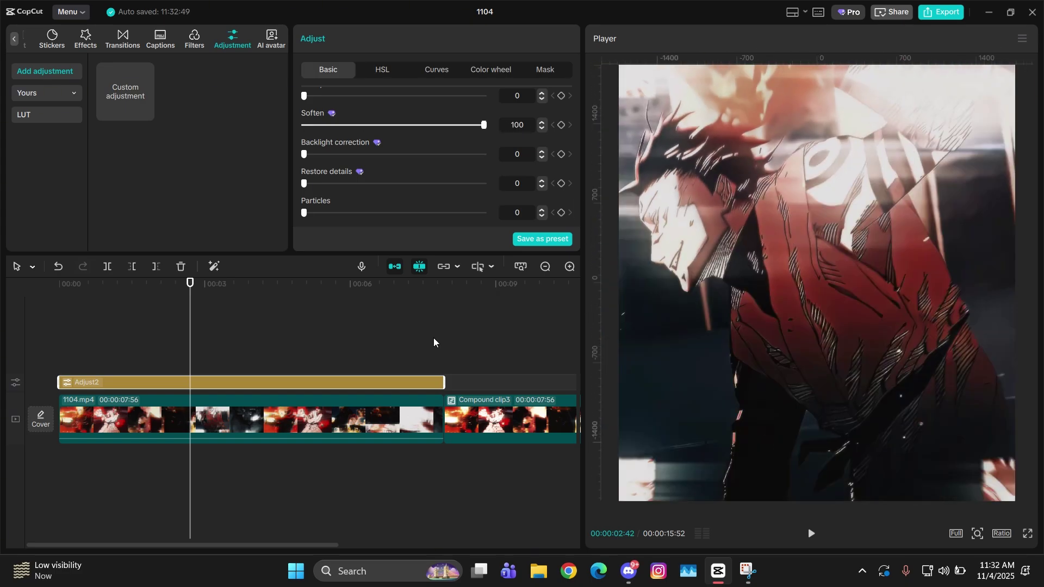
Turn on Enhance quality at UHD level for 1104.mp4 and let it finish processing.
click(194, 426)
click(311, 38)
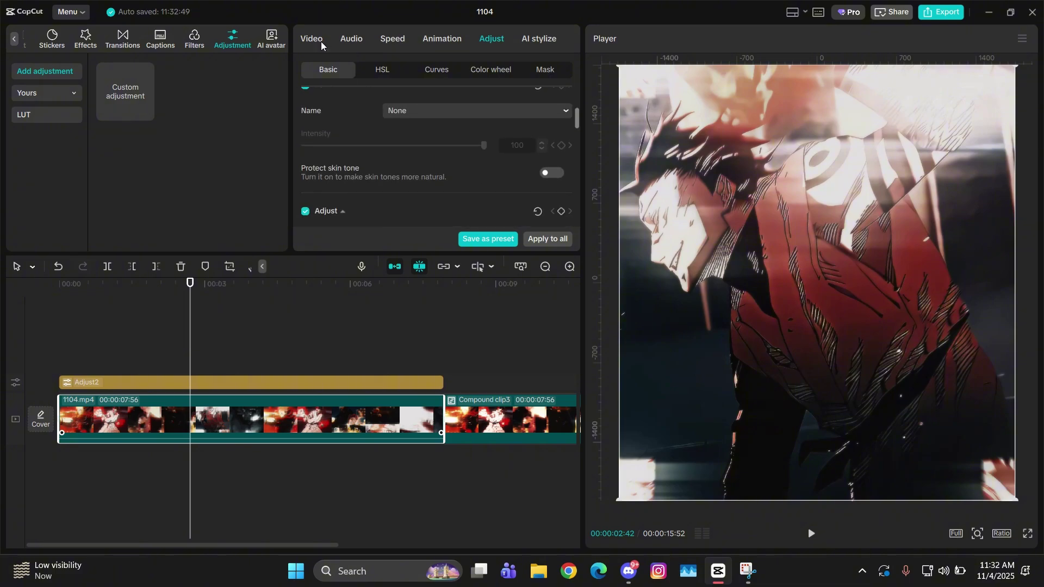
scroll(398, 208, down, 5)
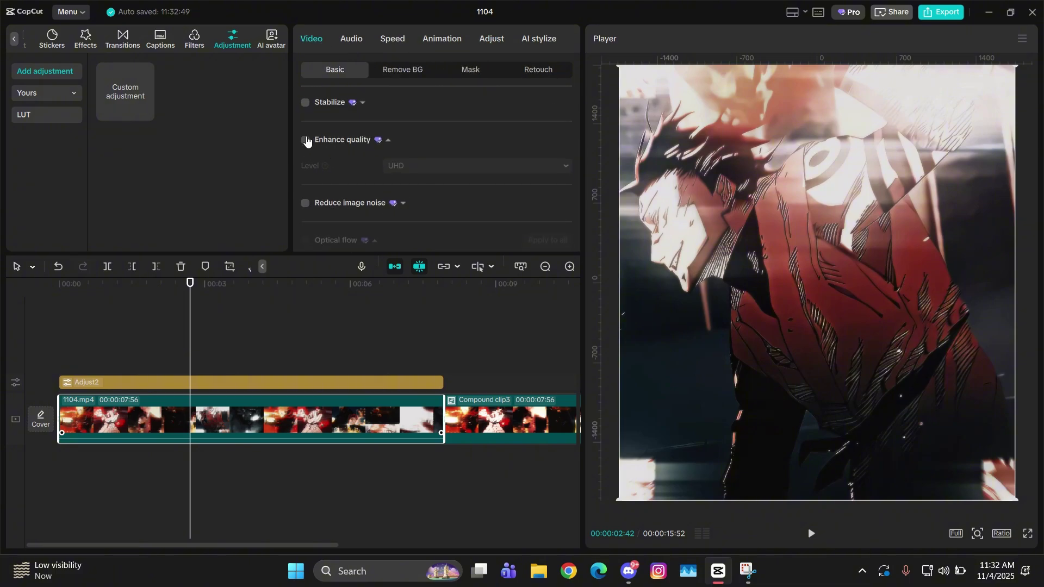
click(305, 141)
click(419, 168)
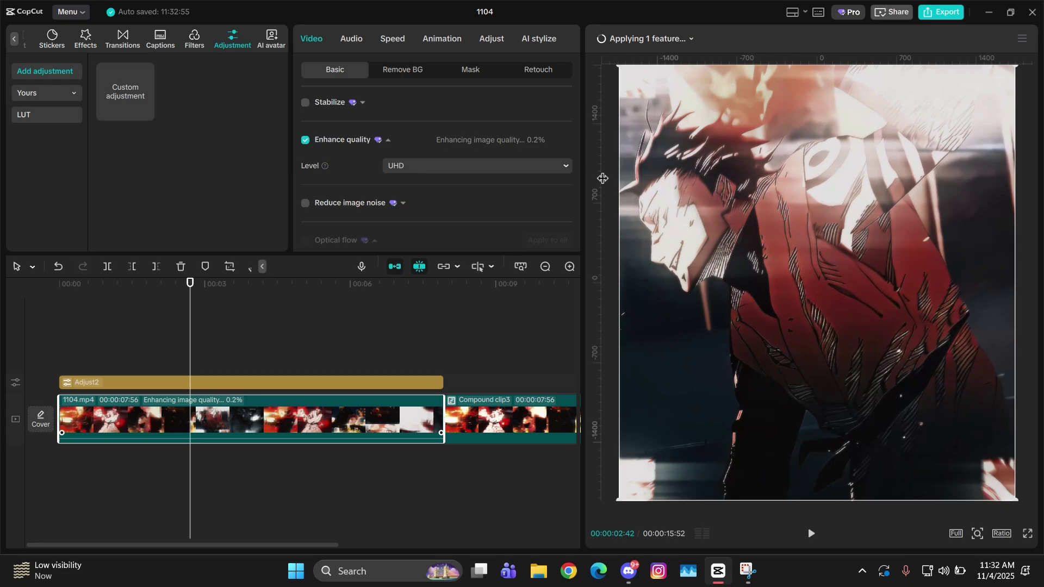
scroll(699, 199, up, 5)
scroll(761, 245, down, 3)
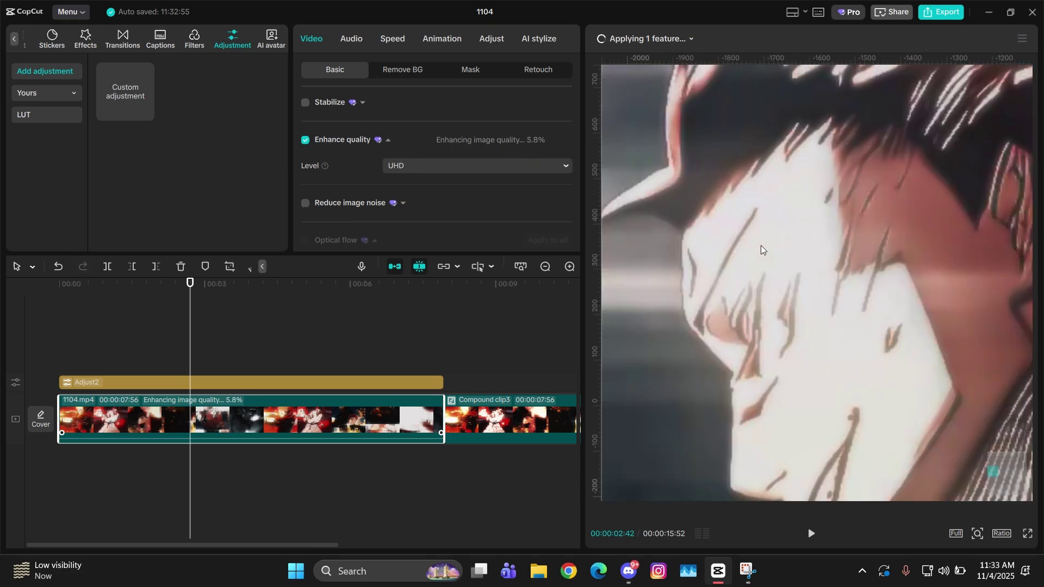
scroll(761, 246, down, 1)
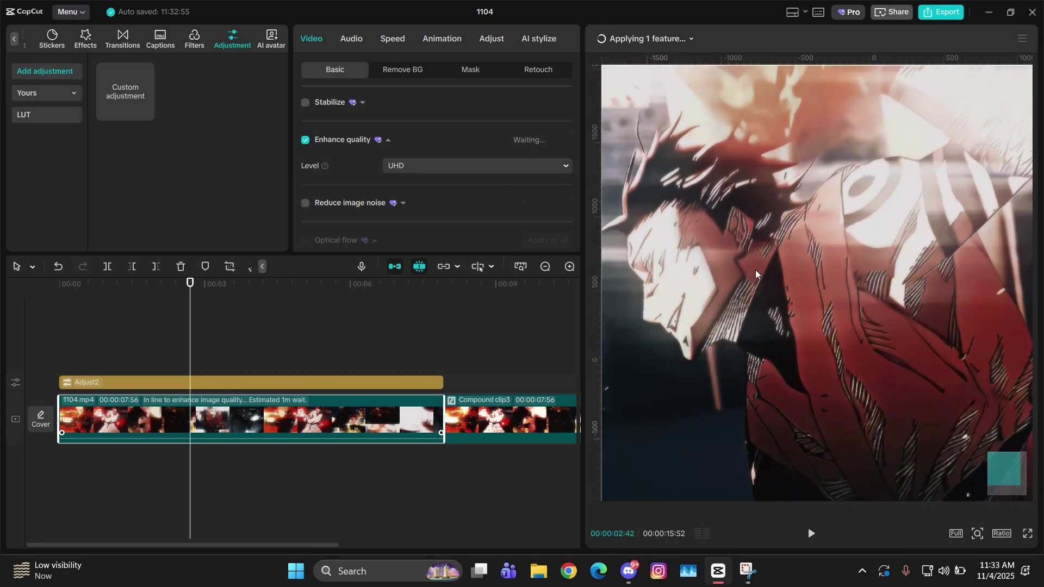
scroll(756, 270, down, 2)
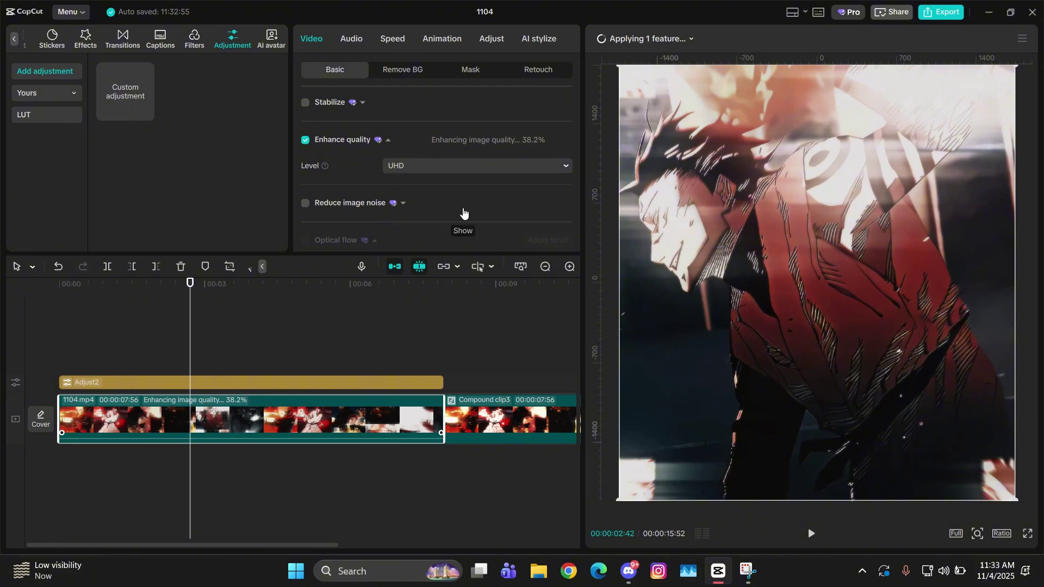
click(67, 288)
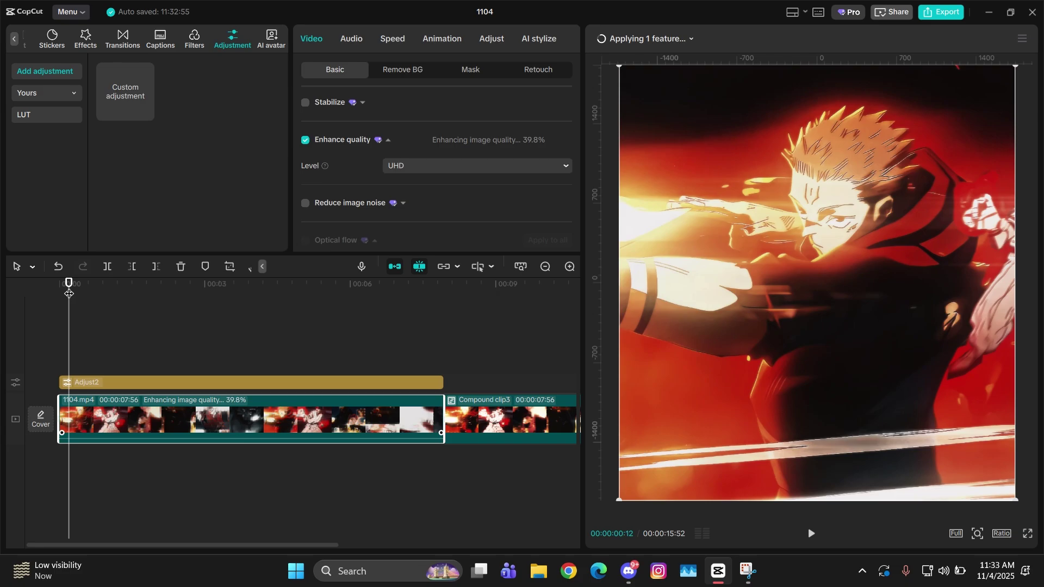
scroll(873, 271, up, 5)
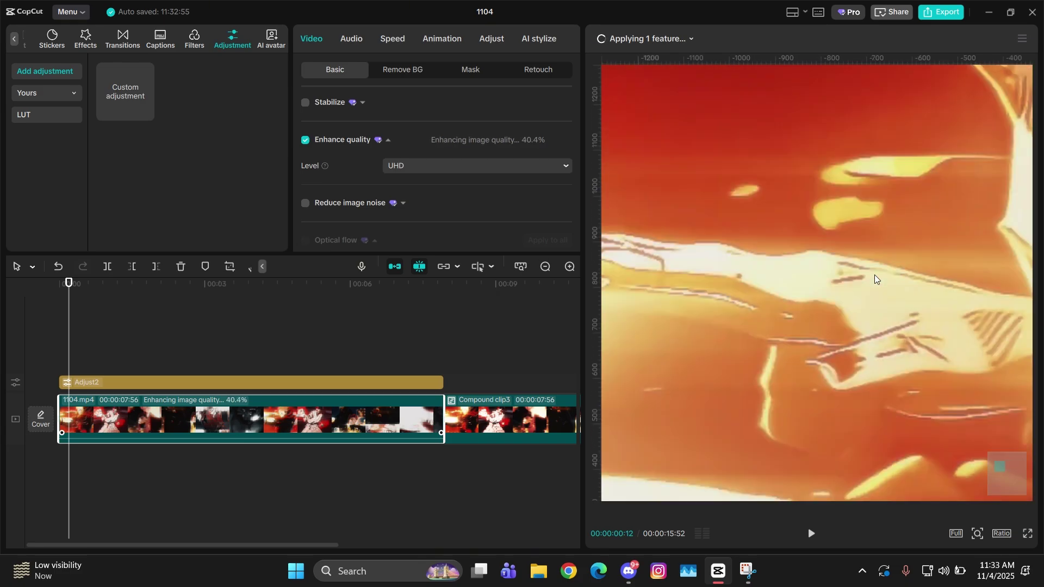
scroll(874, 275, down, 5)
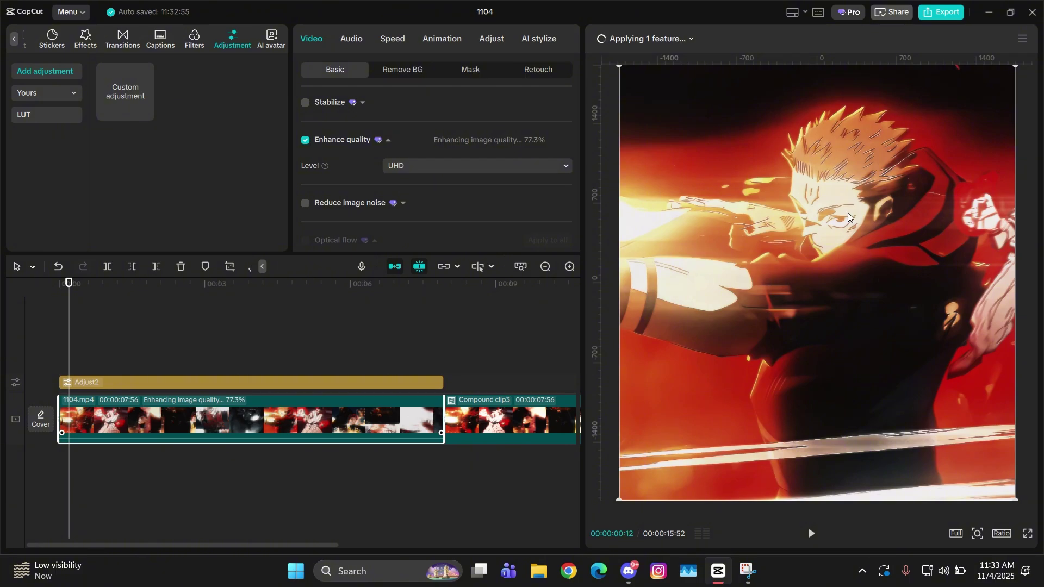
scroll(846, 213, up, 5)
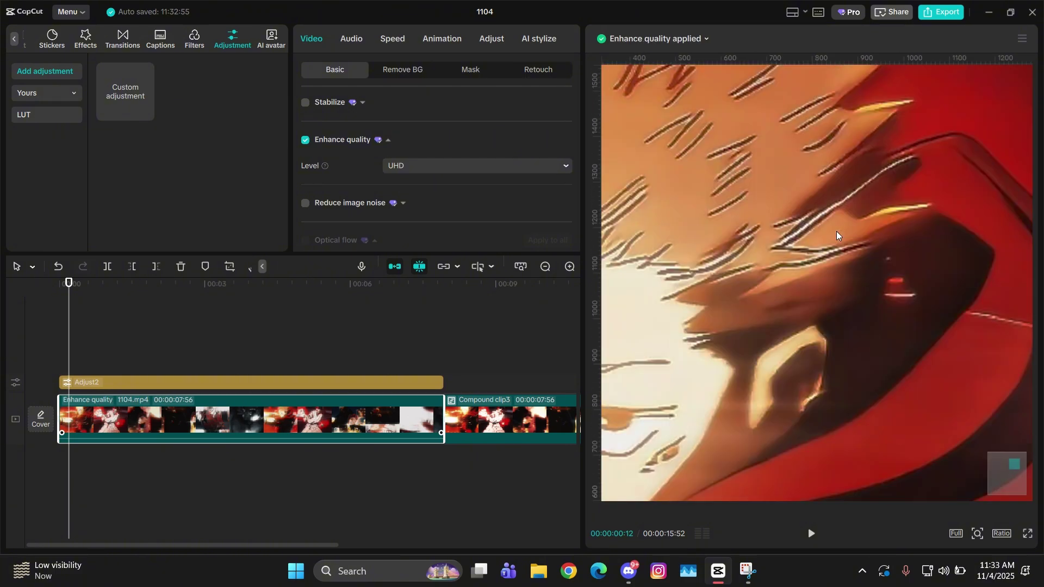
click(305, 140)
click(304, 140)
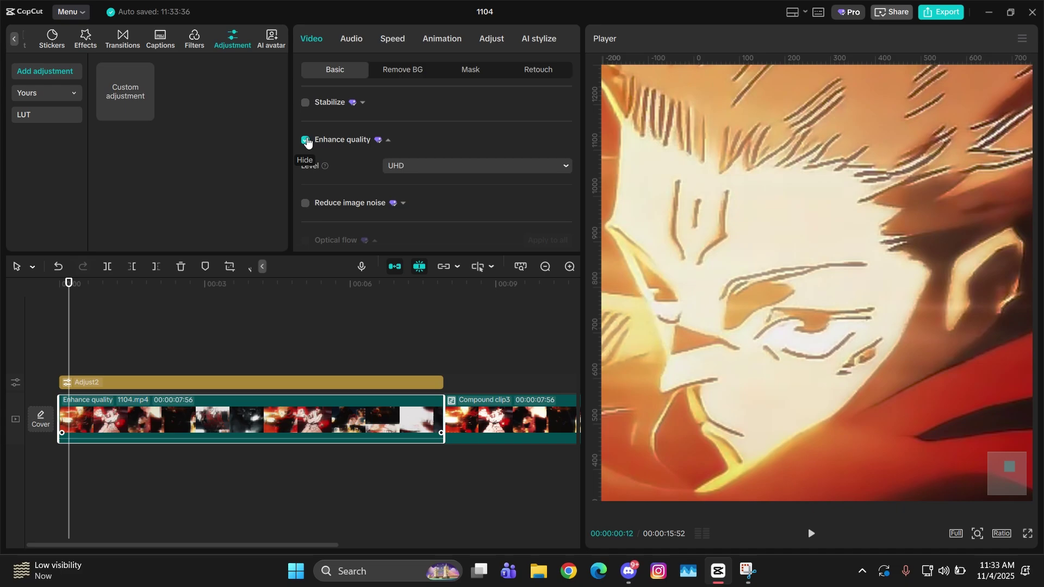
click(305, 139)
click(305, 139)
scroll(840, 289, down, 5)
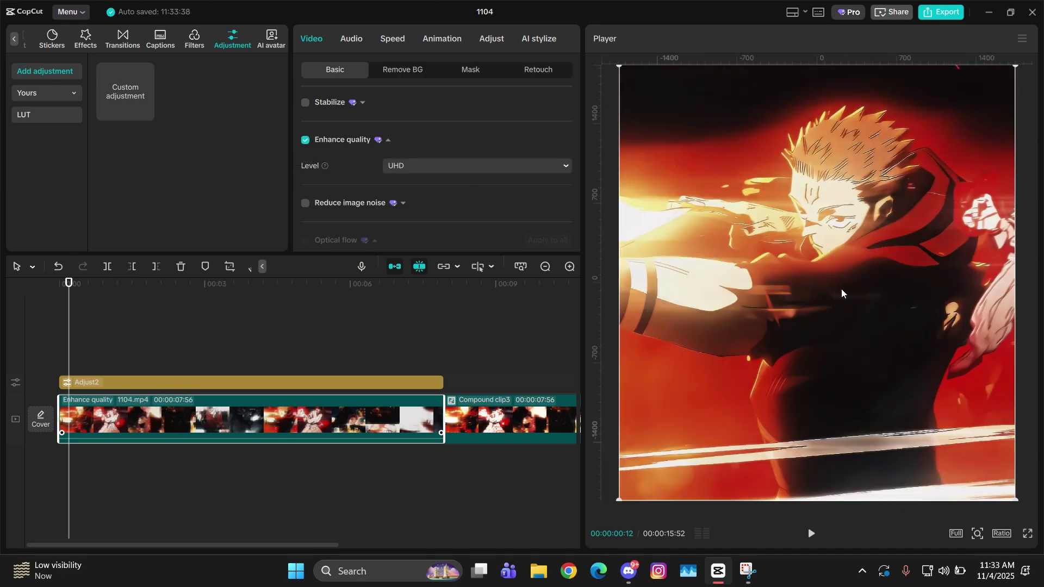
click(308, 141)
click(308, 142)
scroll(919, 154, up, 5)
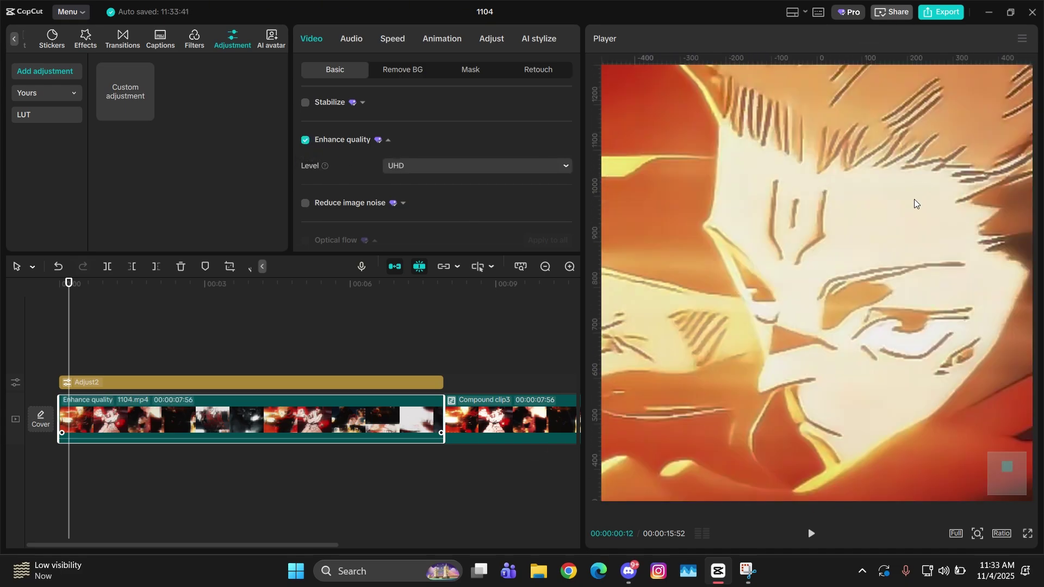
scroll(913, 200, down, 5)
drag(122, 335, 151, 335)
scroll(822, 344, up, 5)
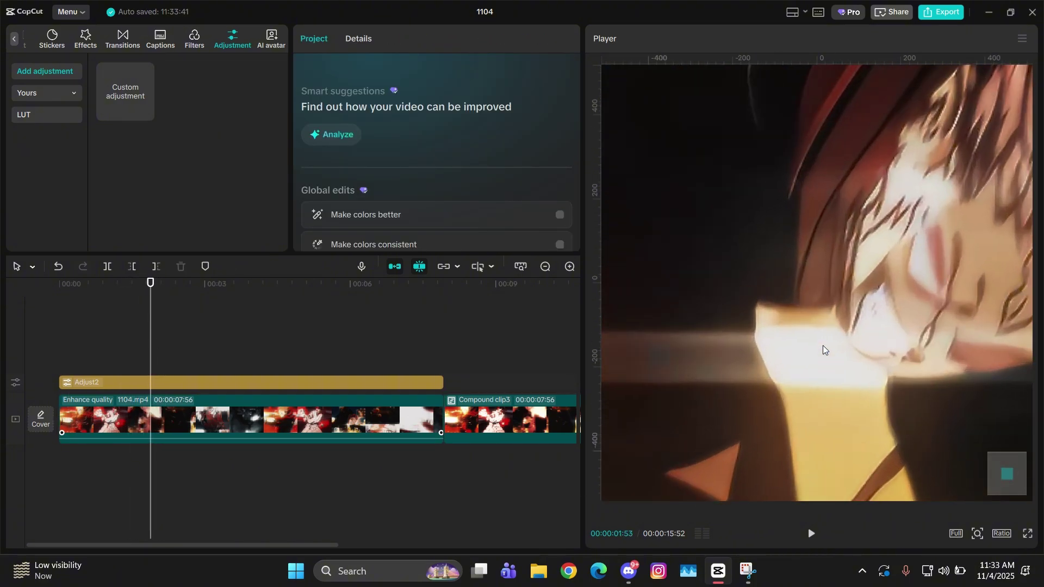
scroll(821, 343, down, 5)
key(Left)
key(Left)
key(Left)
key(Left)
key(Left)
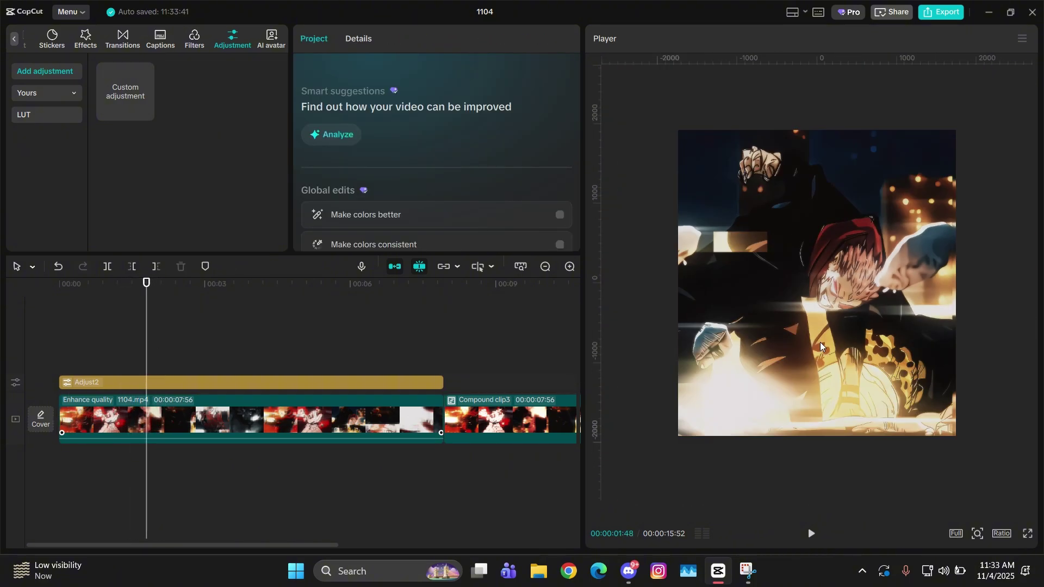
scroll(819, 345, up, 2)
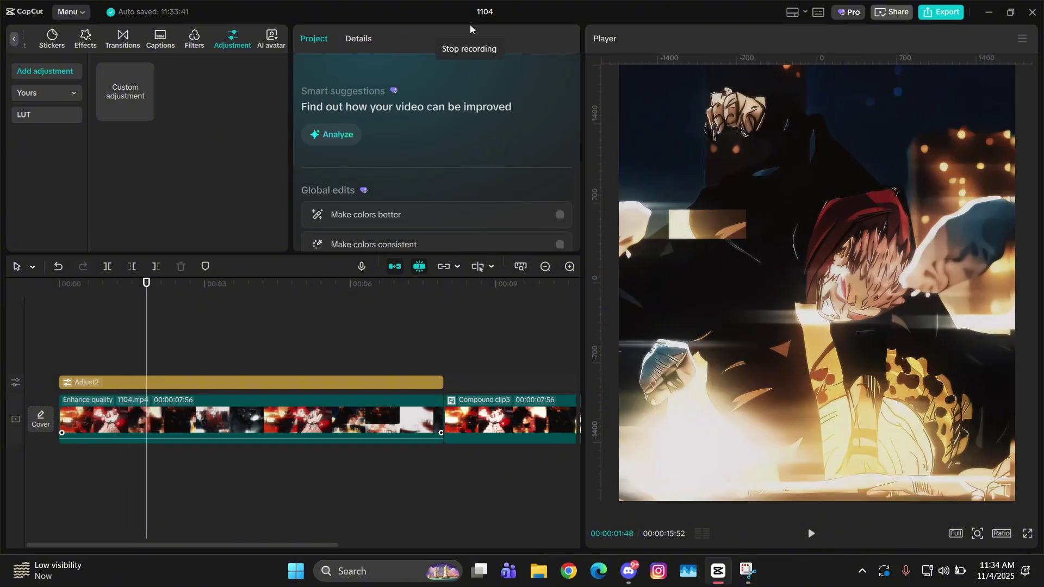